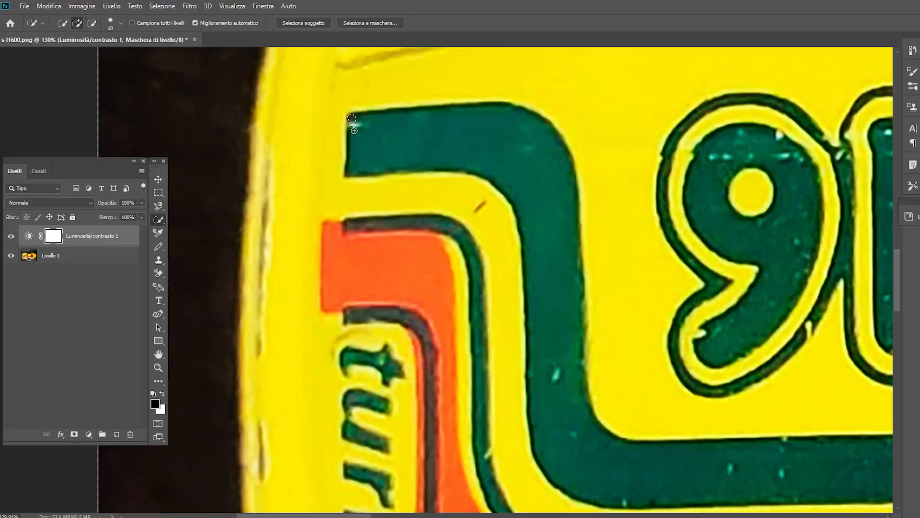
Step: Clear the current selection and quick-select the wide green stripe with a 29 px brush
key(ctrl+d)
click(121, 23)
drag(69, 53, 78, 54)
drag(356, 136, 366, 137)
scroll(345, 115, up, 10)
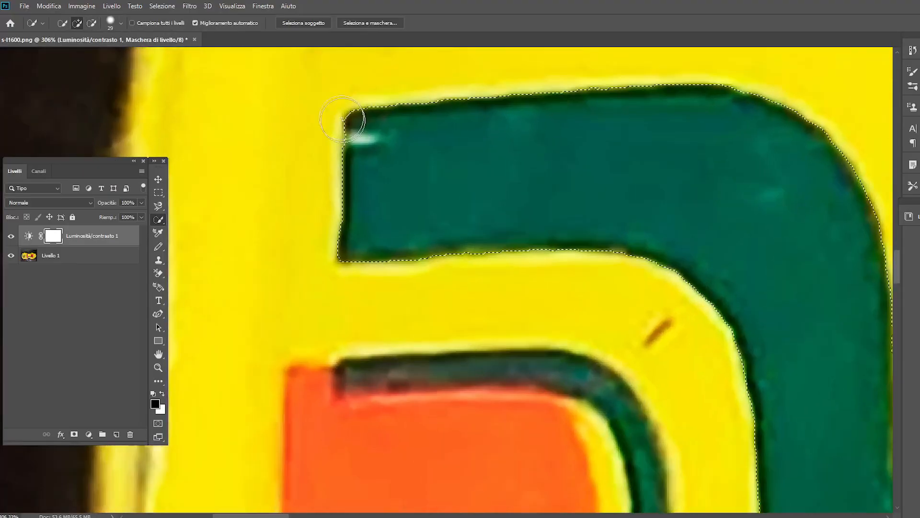
Step: Set the selection brush size to 6 px and refine the selection at the green stripe's upper corner
click(120, 23)
text(6)
key(Return)
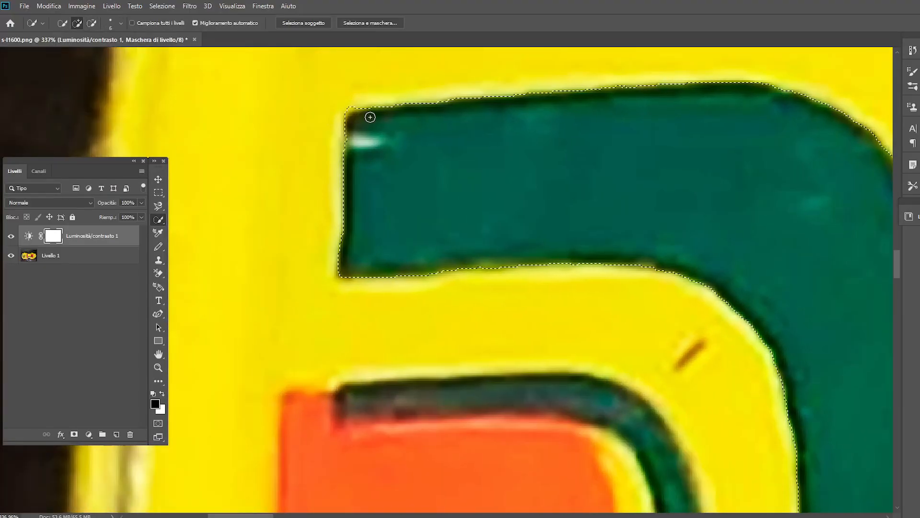
scroll(370, 117, down, 6)
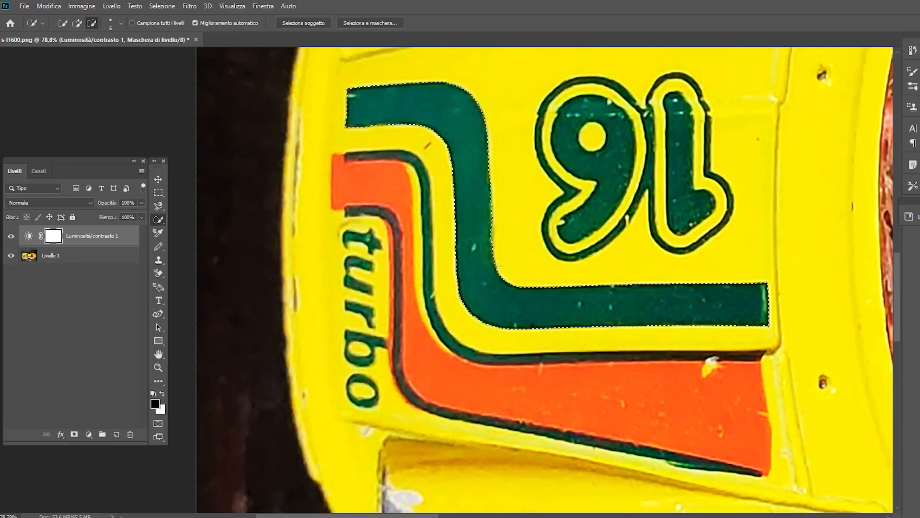
Step: Save the green stripe selection as a new channel named front
click(162, 6)
click(183, 231)
click(592, 219)
click(591, 246)
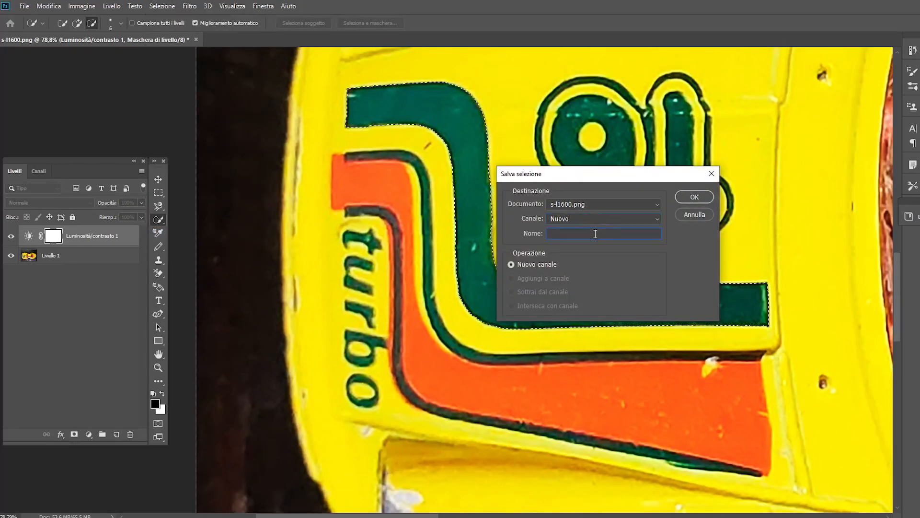
click(695, 196)
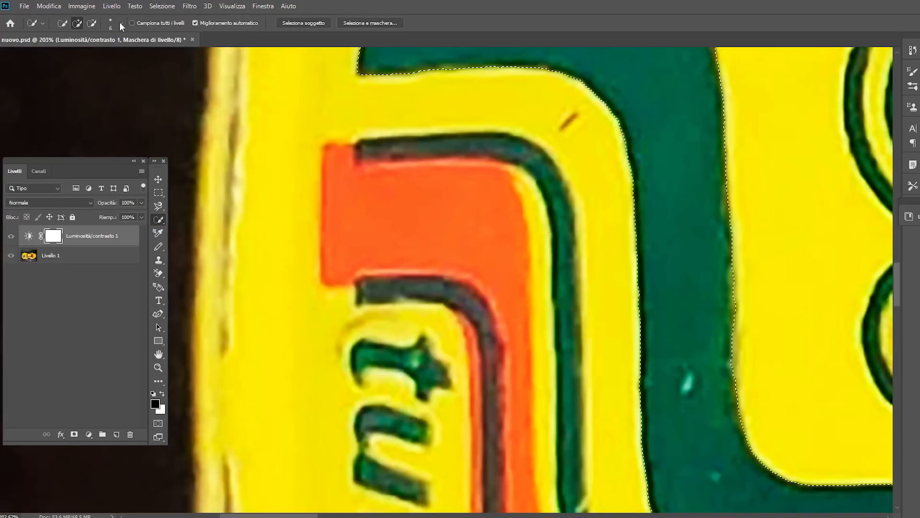
Step: Set the selection brush size to 17 px and add the orange band's upper end and its dark upper border
click(121, 24)
drag(68, 53, 73, 53)
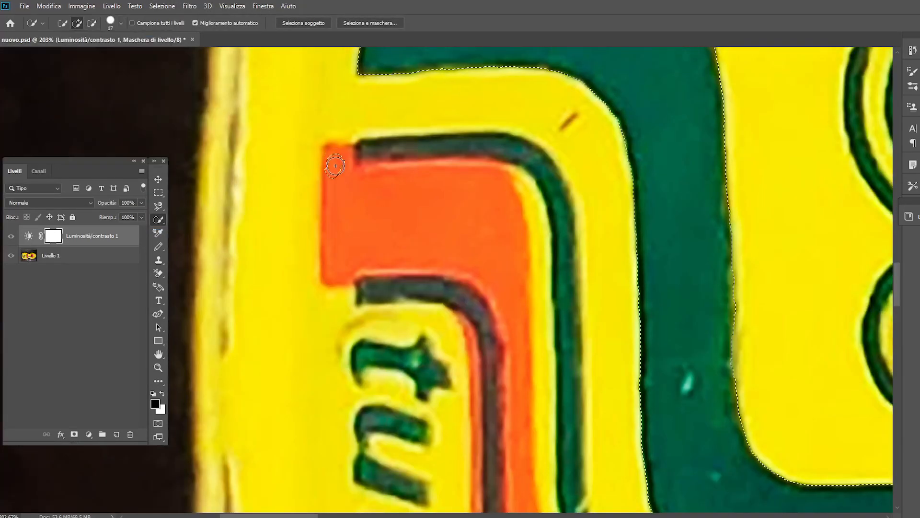
drag(335, 164, 525, 405)
drag(360, 155, 515, 151)
click(122, 25)
click(369, 148)
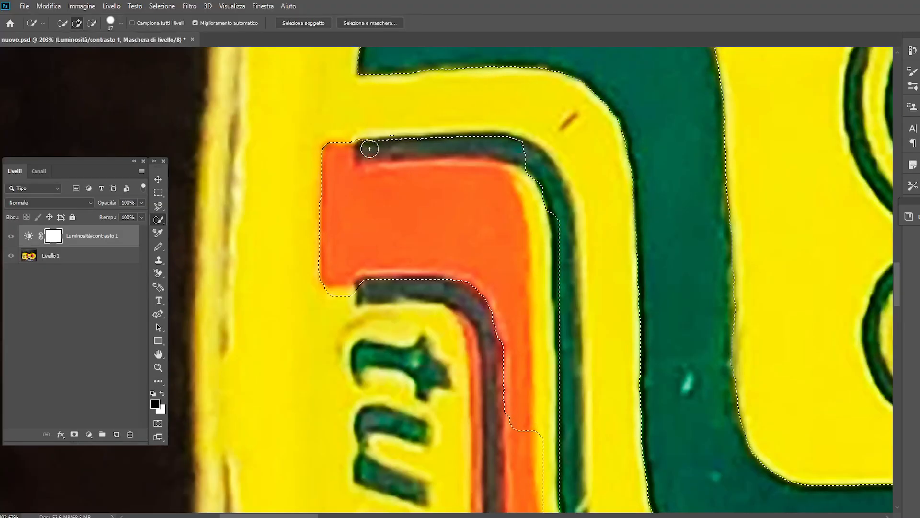
Step: Extend the selection down the orange band and its dark borders beside the turbo lettering
scroll(448, 155, up, 1)
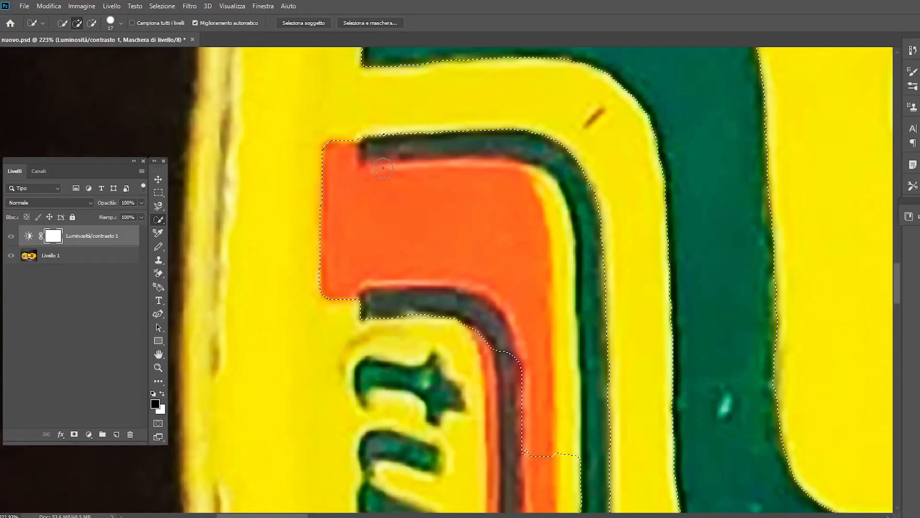
drag(561, 354, 503, 193)
mouse_move(414, 156)
mouse_down()
mouse_move(441, 205)
mouse_move(447, 417)
mouse_up()
drag(444, 412, 413, 263)
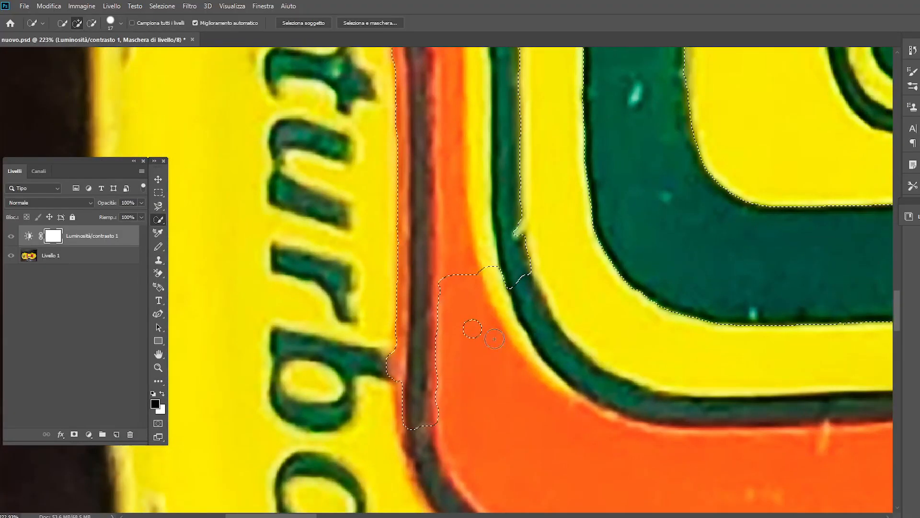
click(512, 227)
drag(423, 393, 418, 416)
Step: Extend the selection along the lower part of the orange band and its dark borders toward its far end
drag(530, 446, 340, 251)
drag(686, 416, 570, 398)
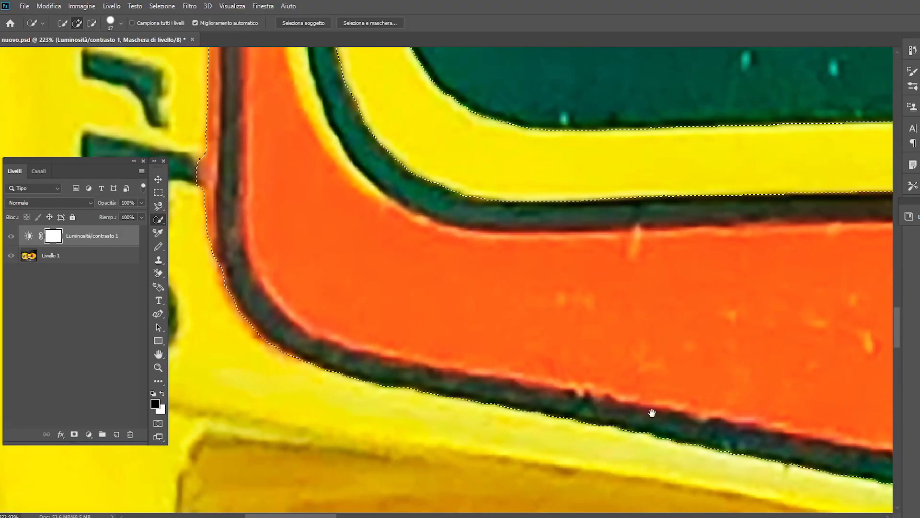
drag(652, 413, 232, 275)
drag(702, 88, 612, 301)
Step: Set the selection brush size to 7 px and clean up the selection around the orange band's square end
drag(201, 259, 886, 299)
drag(532, 144, 493, 390)
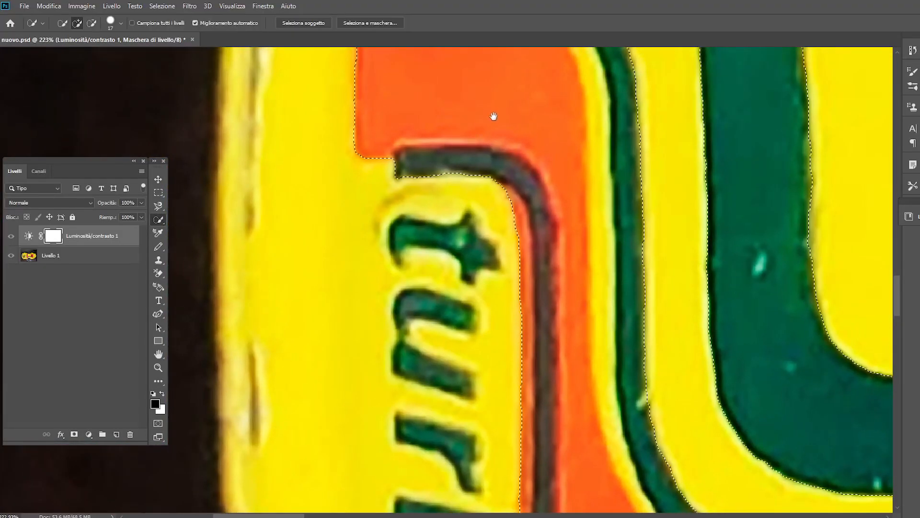
drag(494, 116, 519, 331)
scroll(464, 219, up, 5)
click(121, 23)
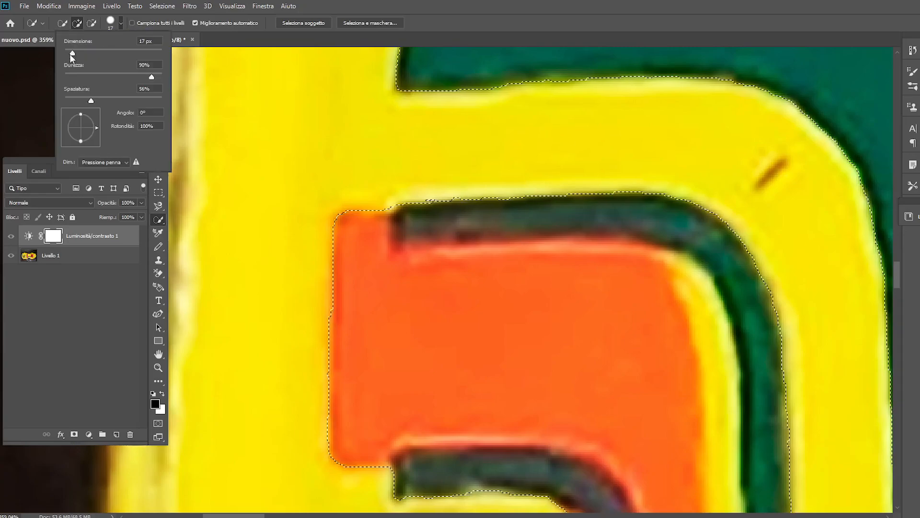
drag(72, 53, 68, 52)
click(431, 209)
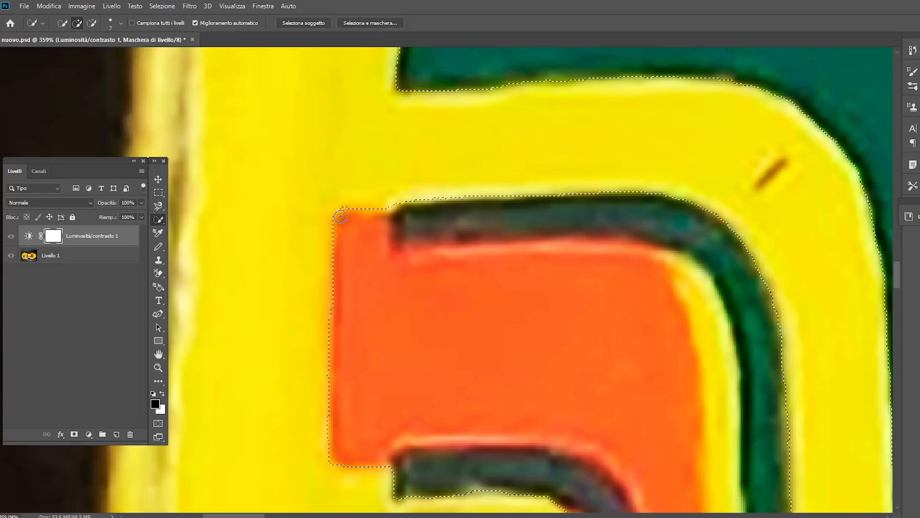
scroll(341, 216, down, 5)
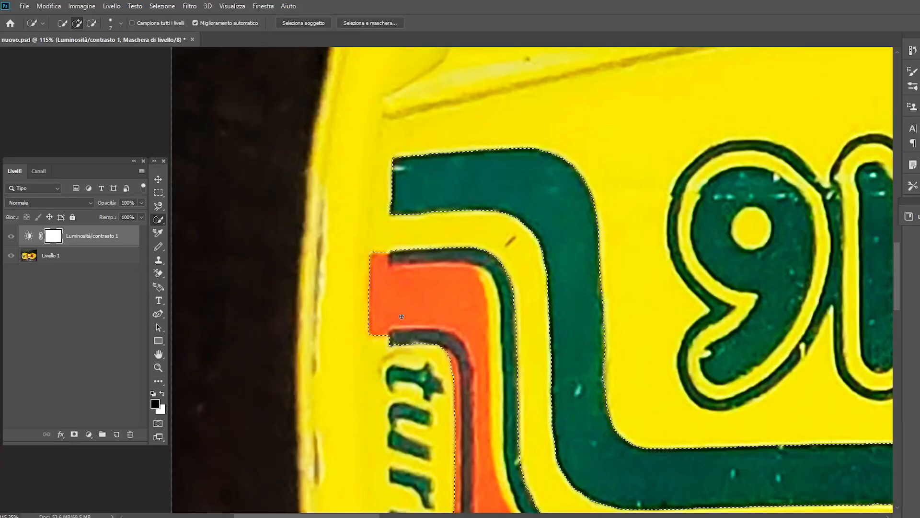
scroll(355, 251, up, 5)
scroll(434, 254, down, 3)
scroll(433, 253, up, 2)
scroll(510, 387, down, 3)
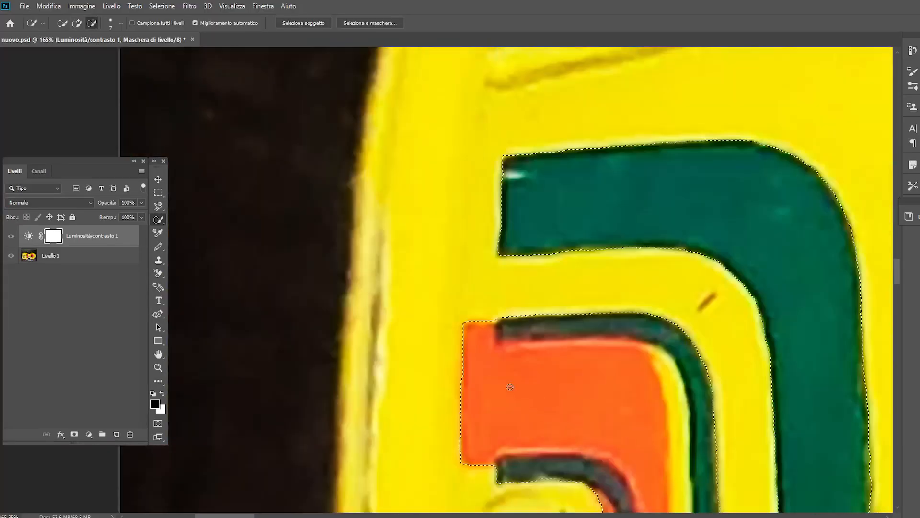
Step: Save the extended stripe selection into the existing front channel
scroll(510, 386, down, 4)
click(162, 6)
click(178, 235)
click(599, 217)
click(577, 247)
click(694, 197)
Step: Add the letter t of the turbo lettering to the selection with a 5 px brush and refine its outline
scroll(672, 298, down, 2)
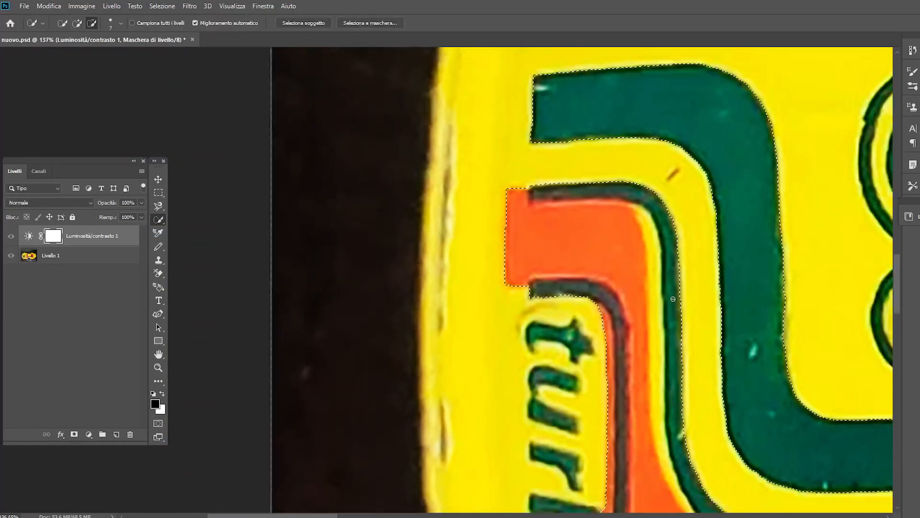
scroll(673, 299, up, 3)
click(77, 23)
scroll(484, 316, up, 3)
scroll(484, 316, down, 3)
scroll(412, 143, up, 3)
click(121, 23)
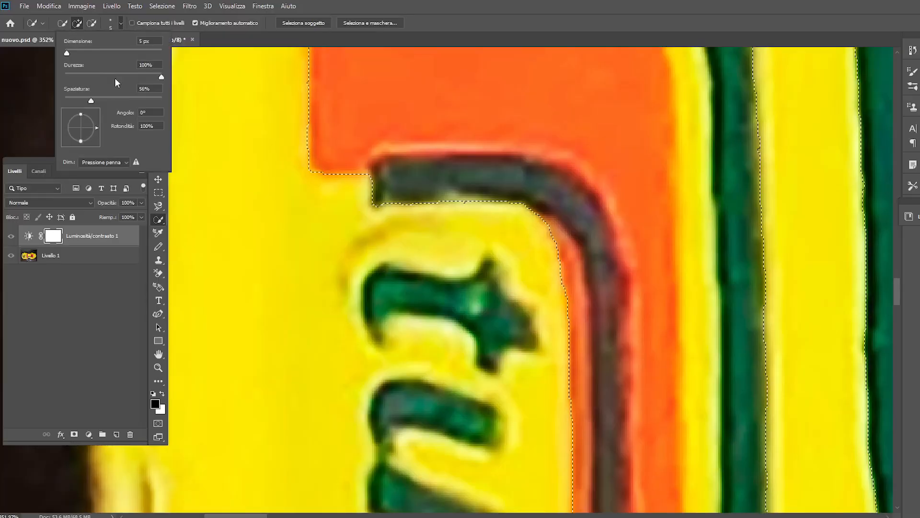
drag(383, 265, 376, 308)
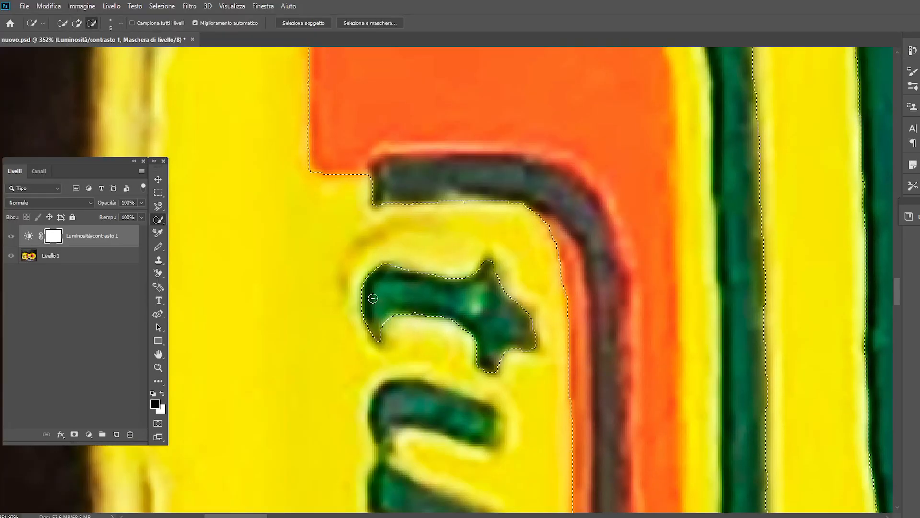
scroll(373, 298, up, 2)
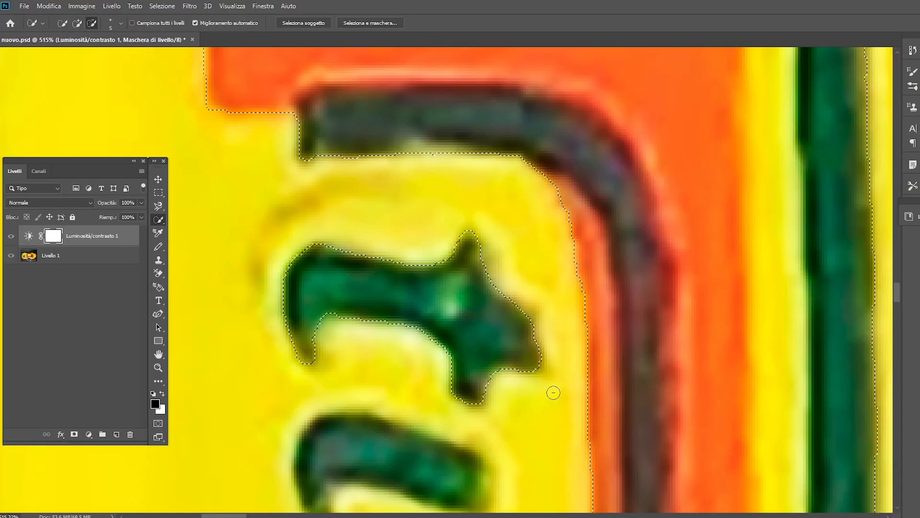
drag(484, 434, 471, 272)
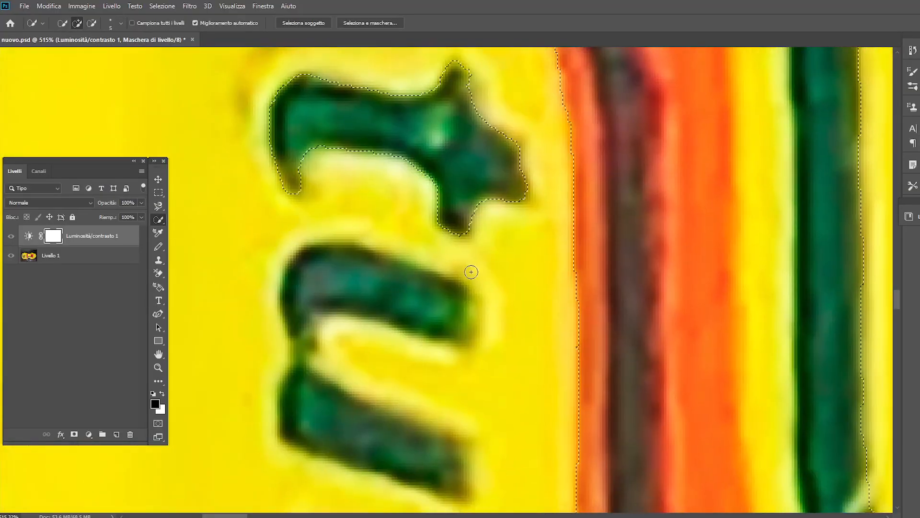
Step: Save the selection including the letter t to the front channel
click(162, 7)
click(184, 237)
click(695, 197)
Step: Add the letters u, r and b of the turbo lettering to the selection, leaving out the b's inner hole
scroll(635, 262, down, 10)
drag(704, 328, 513, 244)
scroll(390, 215, up, 8)
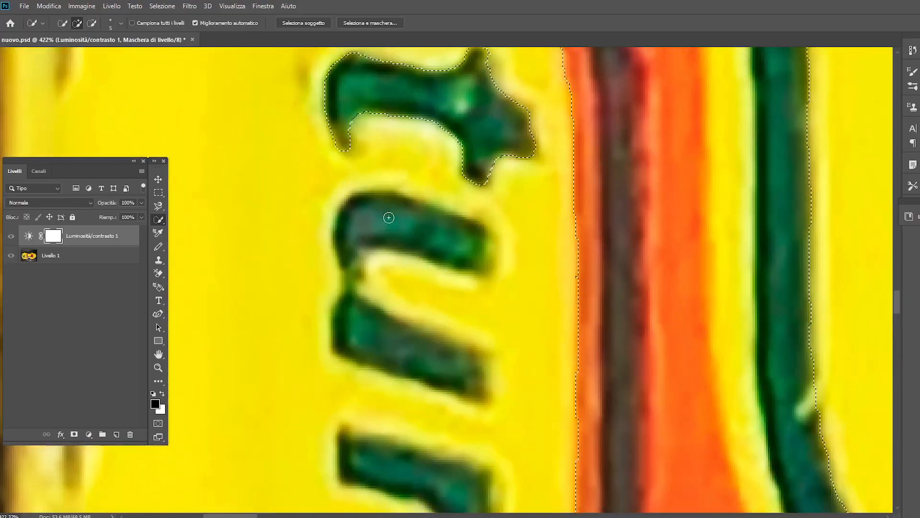
scroll(481, 378, up, 2)
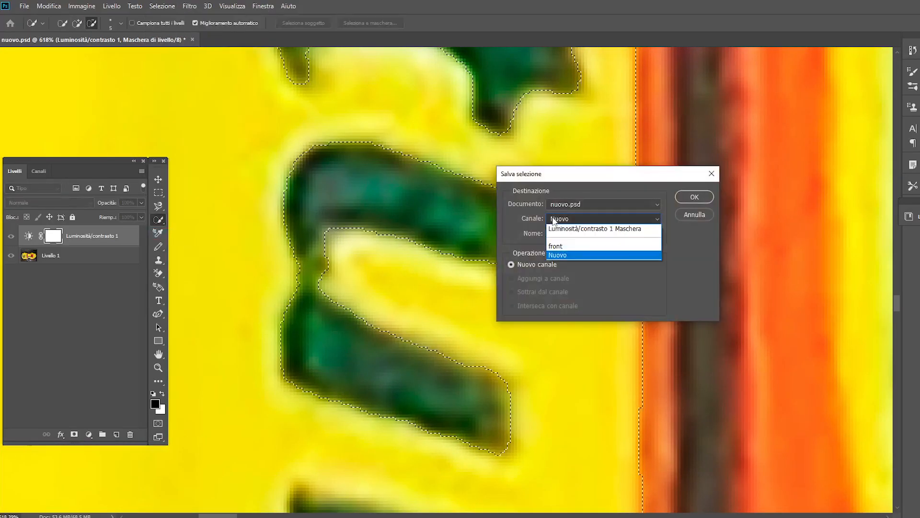
click(120, 23)
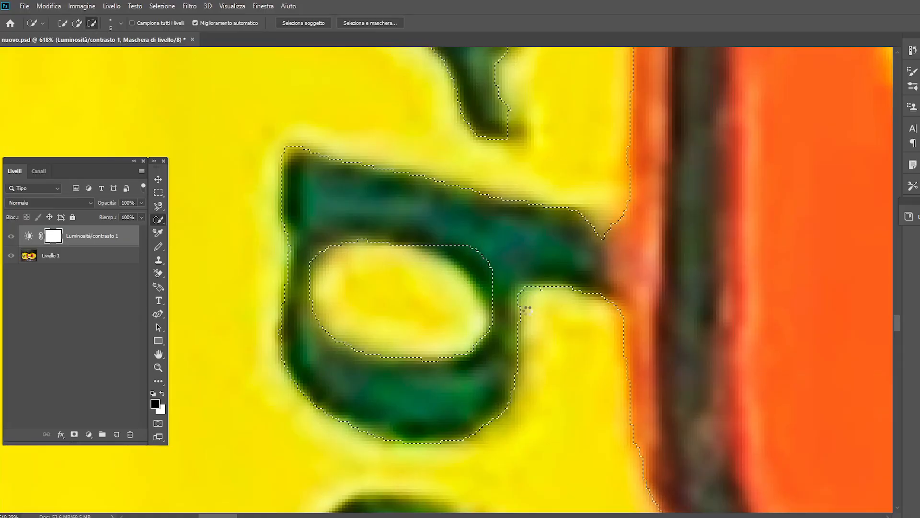
scroll(569, 299, down, 7)
scroll(360, 89, up, 6)
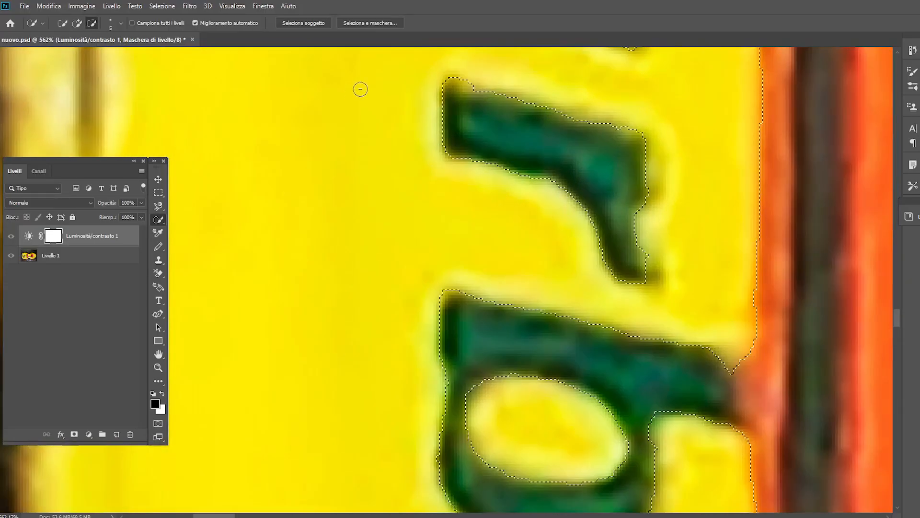
Step: Save the selection with the added letters u, r and b
scroll(331, 131, down, 12)
click(162, 7)
click(178, 234)
click(695, 197)
Step: Add the letter o of the turbo lettering to the selection, leaving out its inner hole
scroll(455, 307, down, 5)
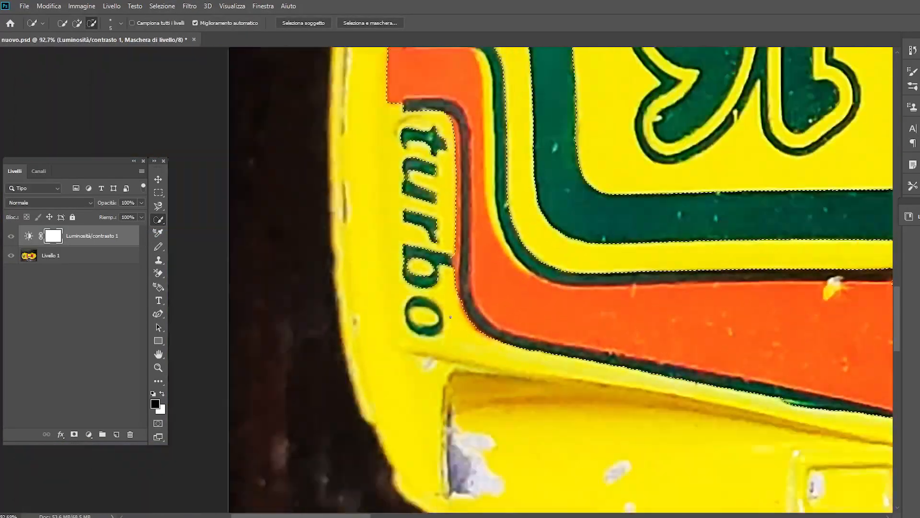
scroll(402, 306, up, 15)
drag(489, 291, 469, 401)
scroll(469, 402, up, 4)
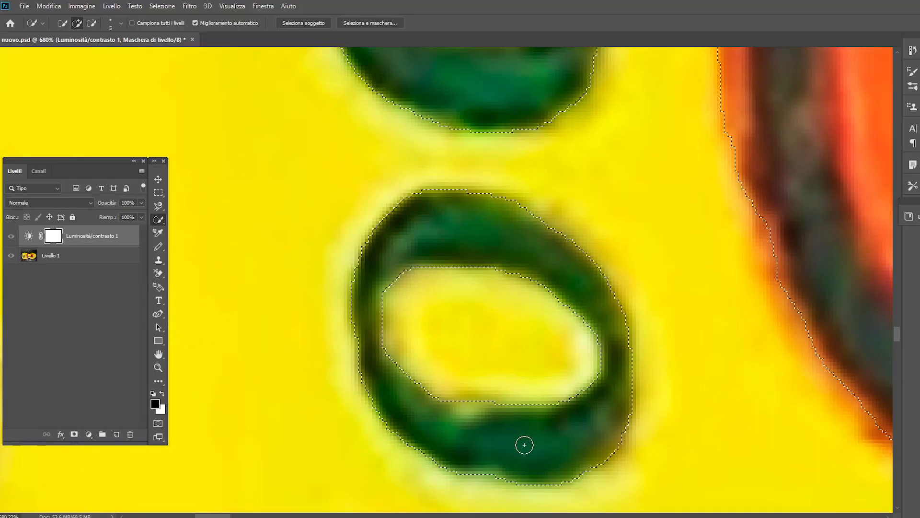
Step: Save the selection containing the stripes and the complete turbo lettering
scroll(508, 426, down, 15)
click(162, 6)
click(178, 234)
click(695, 197)
Step: Set the selection brush size to 19 px and add the green interior of the large round digit
scroll(632, 293, down, 8)
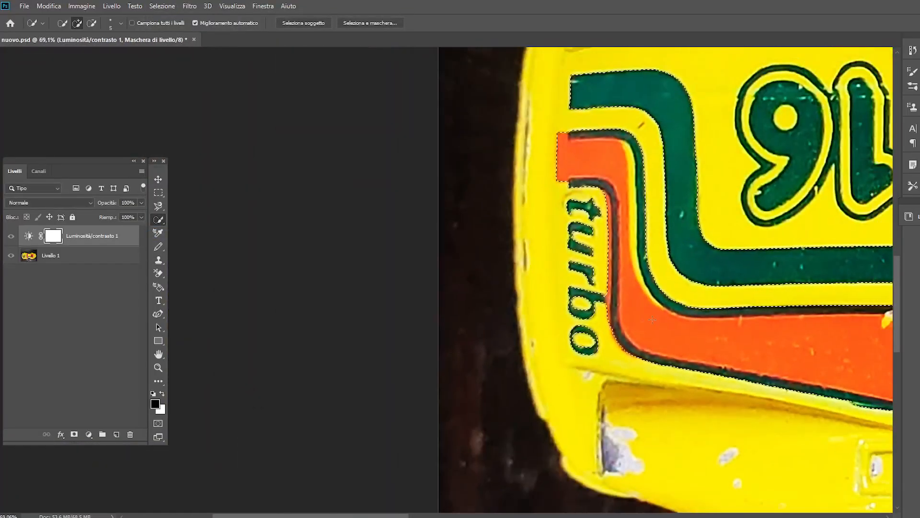
drag(807, 205, 471, 271)
scroll(478, 147, up, 5)
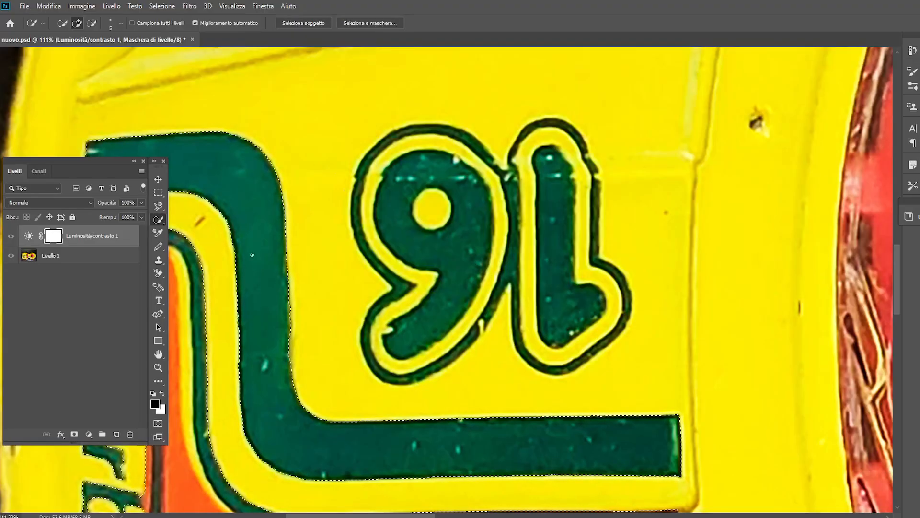
scroll(389, 207, up, 5)
scroll(388, 207, down, 2)
click(121, 23)
drag(67, 54, 70, 53)
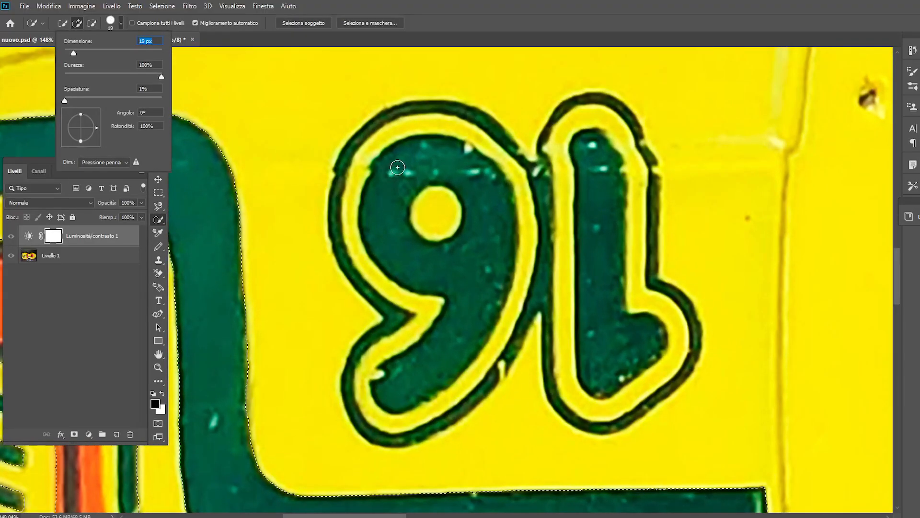
click(398, 167)
scroll(369, 160, up, 4)
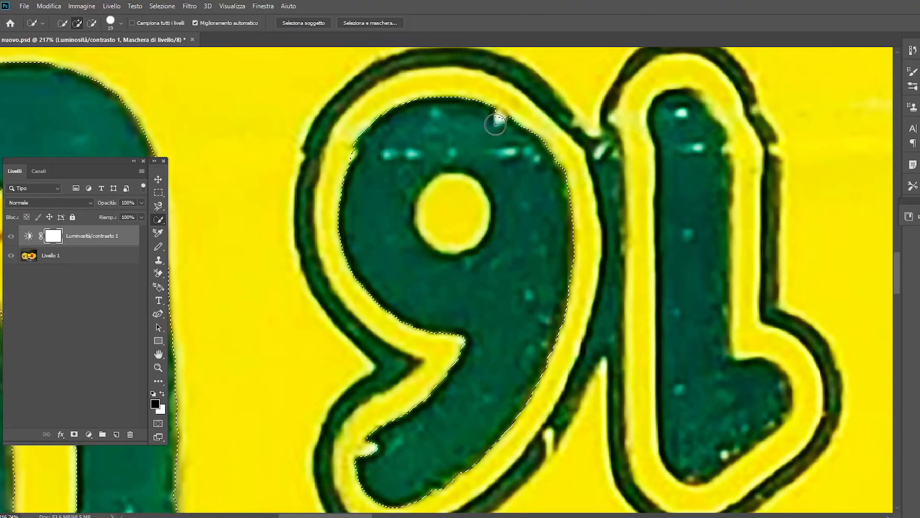
Step: Refine the round digit's selection, leaving out its hole, and add the green interior of the digit beside it
drag(376, 455, 440, 329)
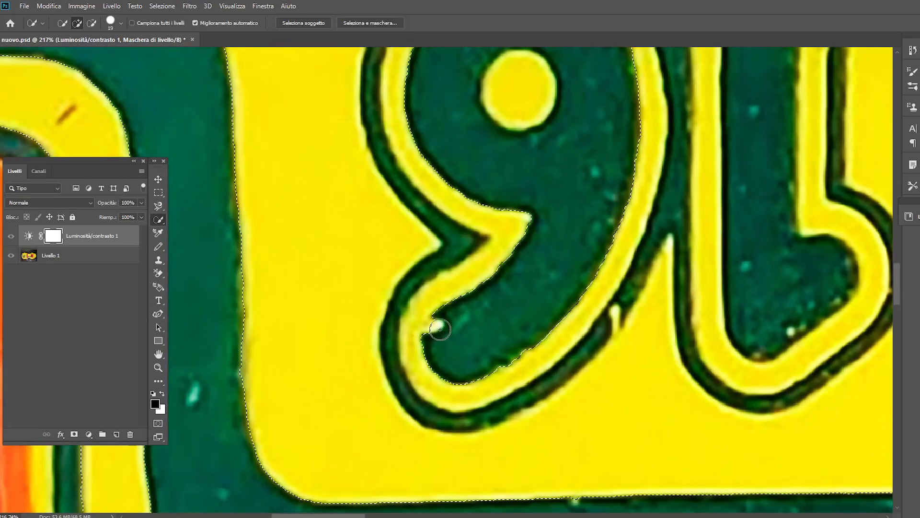
drag(322, 77, 279, 232)
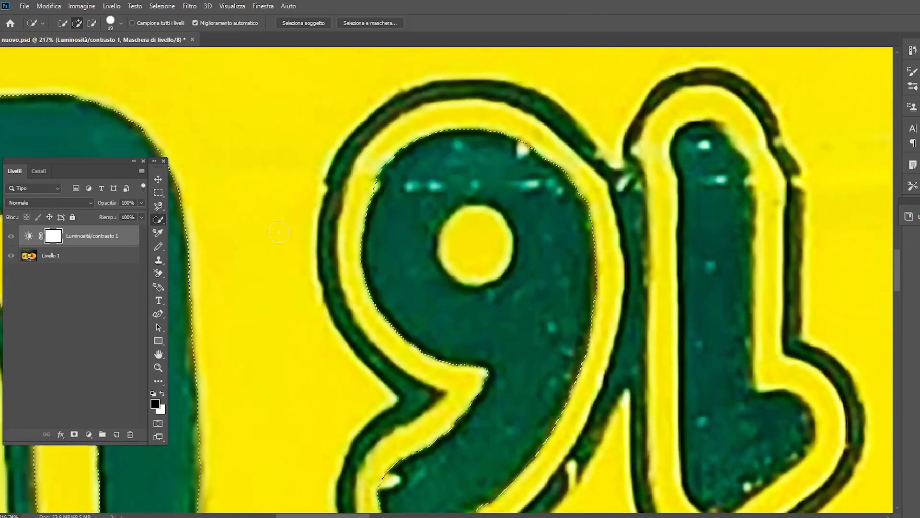
drag(702, 189, 481, 205)
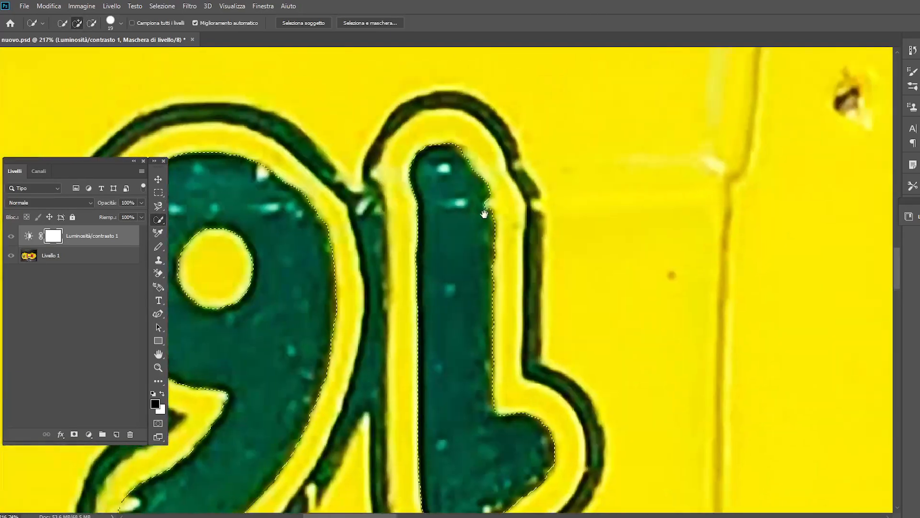
scroll(482, 203, up, 4)
drag(452, 335, 411, 185)
scroll(411, 185, down, 7)
mouse_move(354, 211)
mouse_down()
mouse_move(489, 240)
mouse_move(481, 288)
mouse_up()
Step: Set the selection brush size to 16 px and add the dark green outline around the two digits
scroll(487, 237, up, 3)
click(121, 23)
drag(74, 52, 72, 53)
mouse_move(284, 316)
mouse_down()
mouse_move(221, 410)
mouse_move(285, 475)
mouse_up()
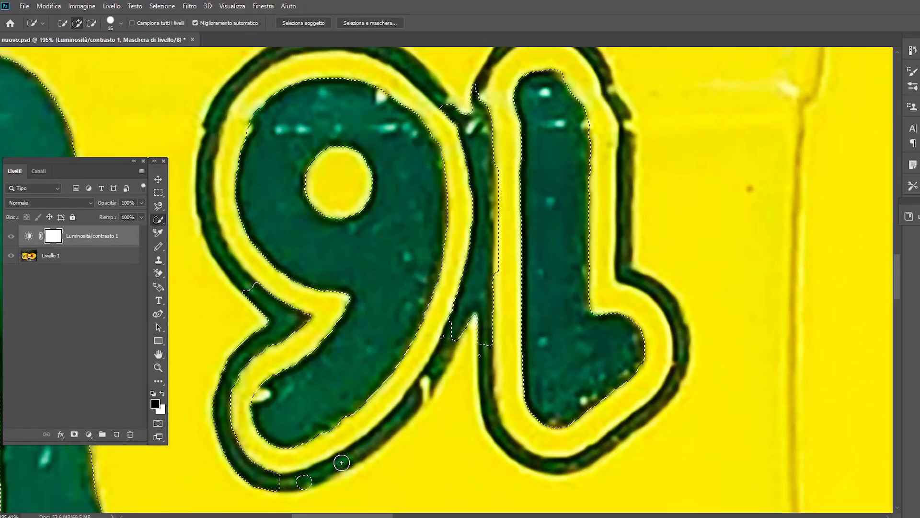
click(207, 170)
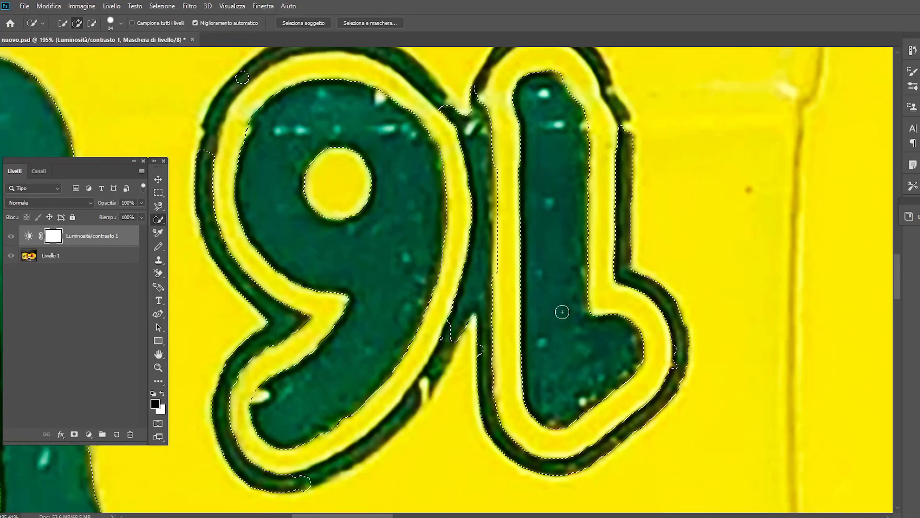
Step: Complete the selection of the outline around the tops of both digits, using a 2 px brush for the narrow joint
scroll(552, 78, up, 3)
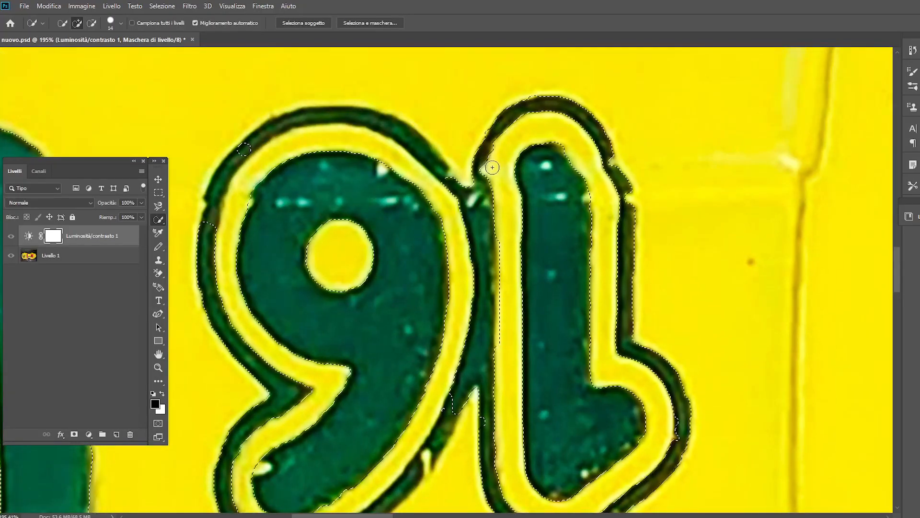
scroll(629, 208, up, 4)
click(602, 145)
scroll(605, 162, down, 2)
scroll(441, 148, up, 2)
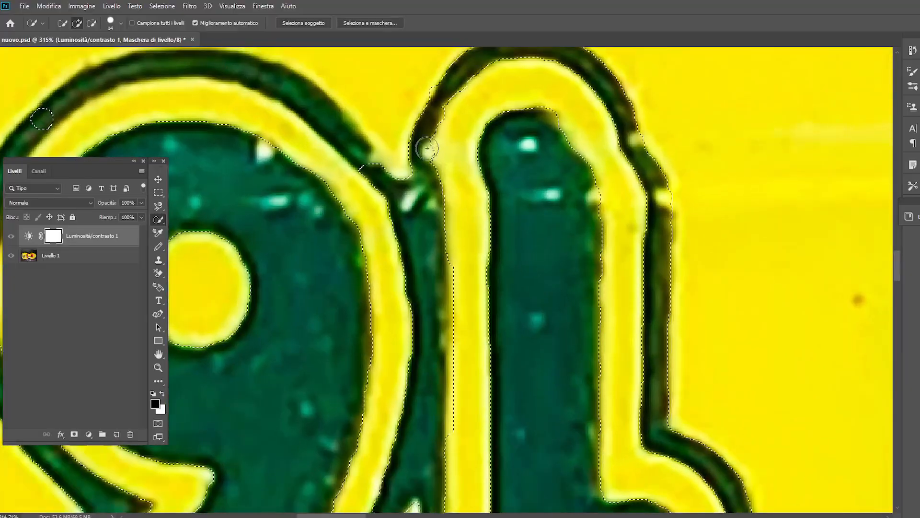
click(121, 23)
drag(71, 51, 70, 51)
click(423, 146)
scroll(423, 147, down, 4)
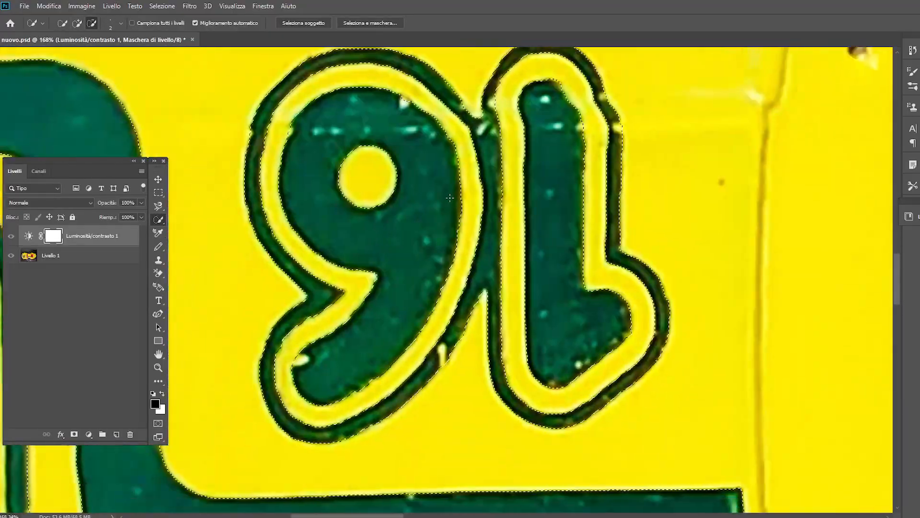
Step: Refine the selection edge where the round digit and the straight digit meet
scroll(399, 93, up, 4)
click(75, 23)
scroll(481, 222, down, 3)
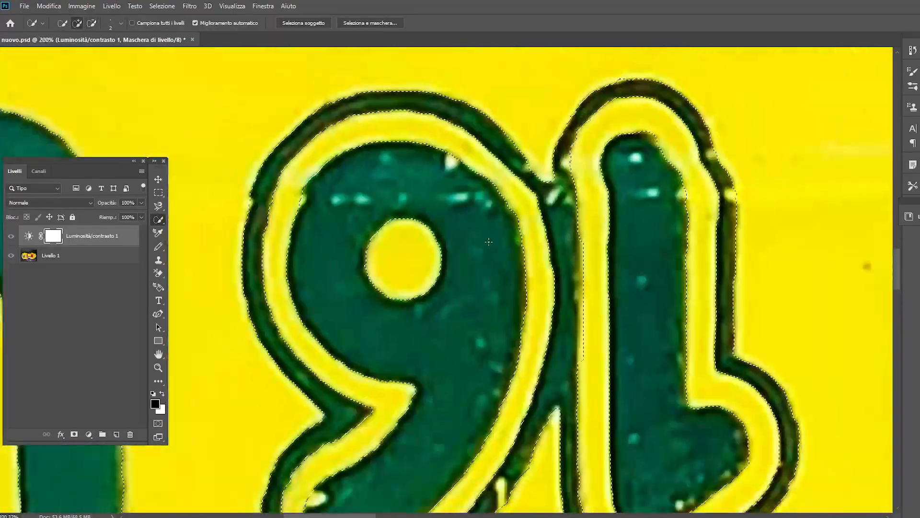
scroll(484, 174, up, 4)
click(418, 164)
scroll(448, 217, down, 4)
drag(576, 358, 501, 246)
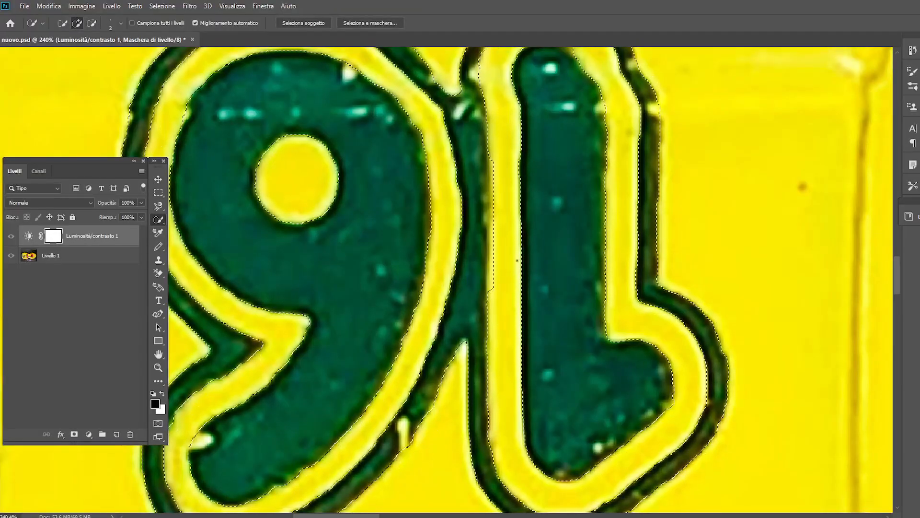
scroll(503, 194, down, 4)
scroll(494, 211, up, 5)
scroll(484, 226, down, 3)
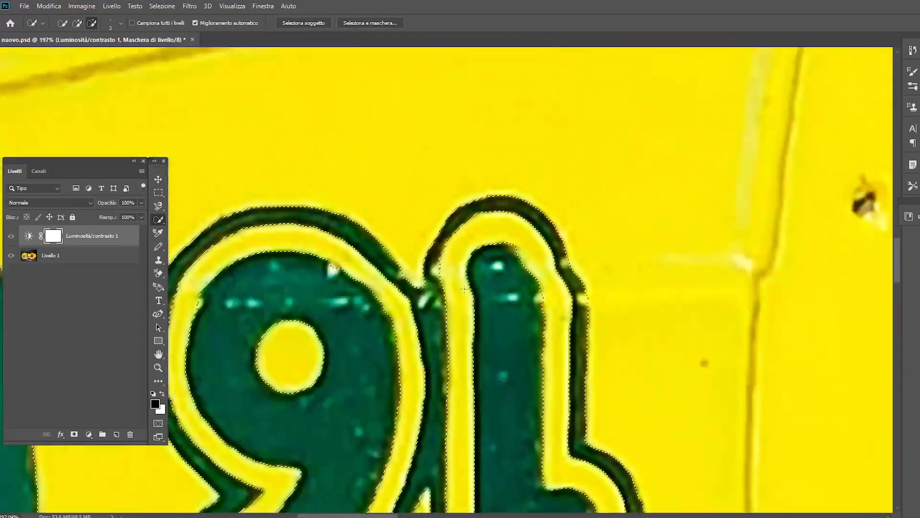
Step: Touch up the selection at the chipped spot on the round digit's upper edge and along the straight digit
scroll(476, 238, up, 2)
scroll(352, 130, up, 4)
click(77, 23)
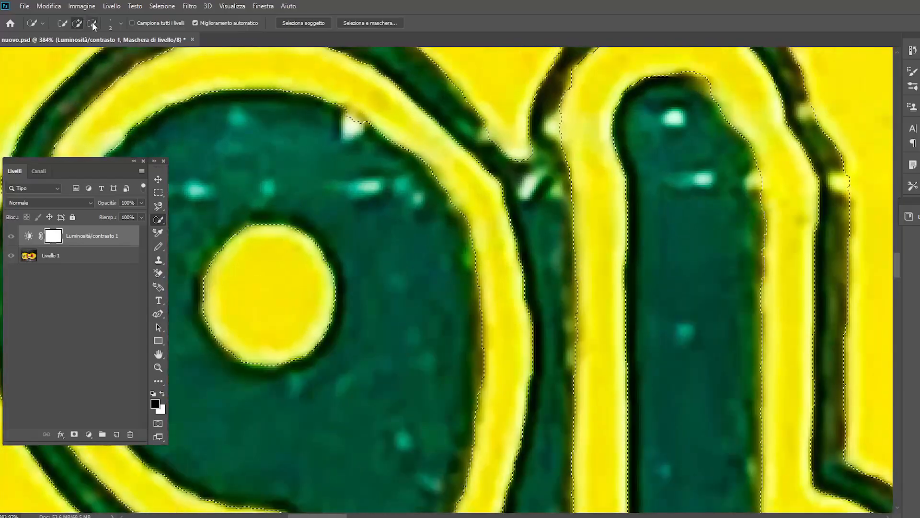
click(371, 130)
scroll(494, 201, down, 4)
scroll(546, 261, down, 3)
scroll(558, 287, up, 6)
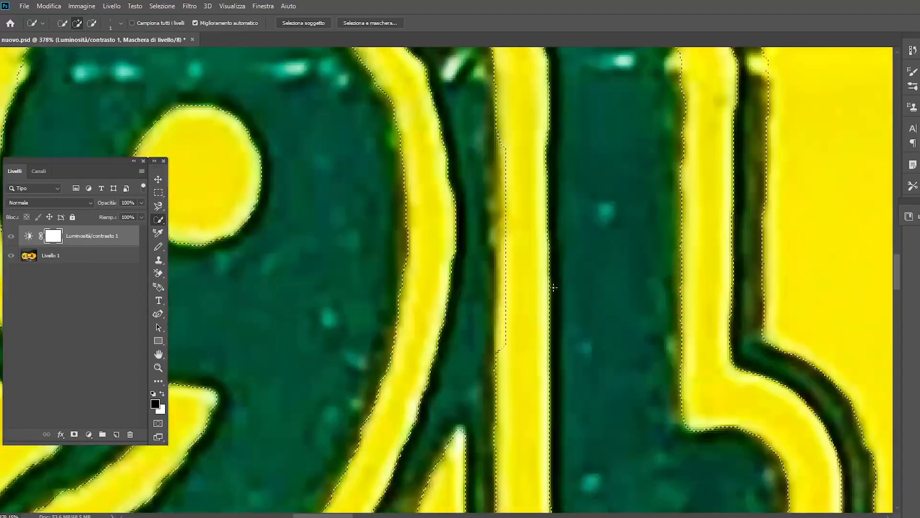
scroll(555, 286, down, 2)
Step: Lower the brightness in the Luminosità/contrasto 1 adjustment layer to darken the image
click(784, 189)
right_click(74, 236)
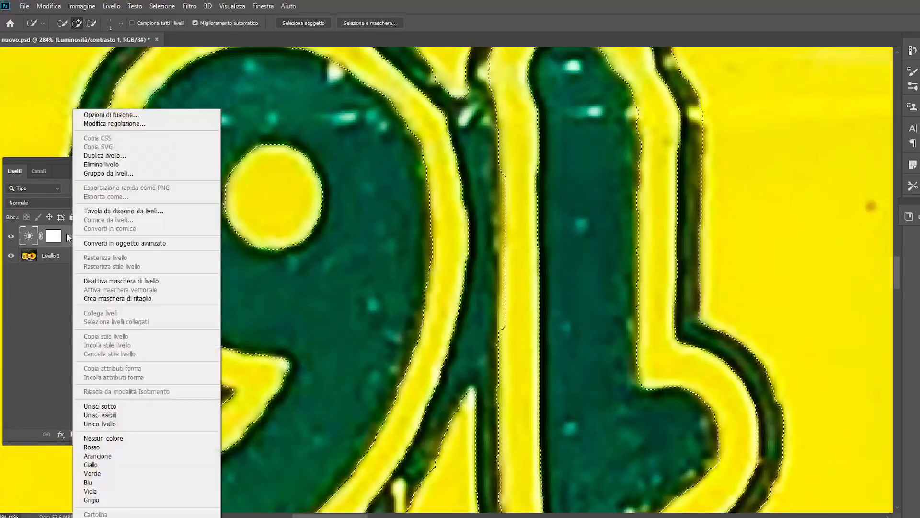
double_click(53, 236)
click(784, 189)
double_click(28, 235)
drag(683, 262, 624, 263)
click(784, 189)
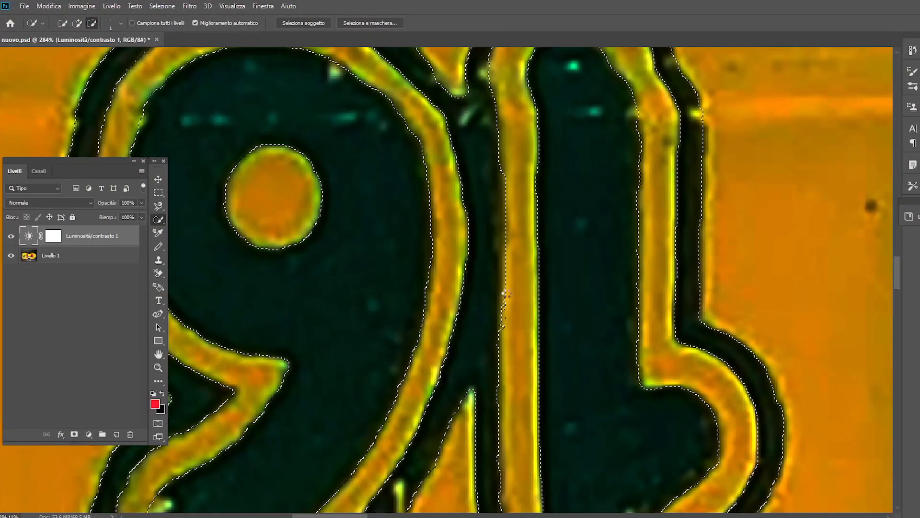
Step: Set the selection brush to 7 px and subtract the yellow sliver along the straight digit's inner edge
scroll(506, 290, up, 3)
click(115, 23)
click(68, 53)
click(507, 181)
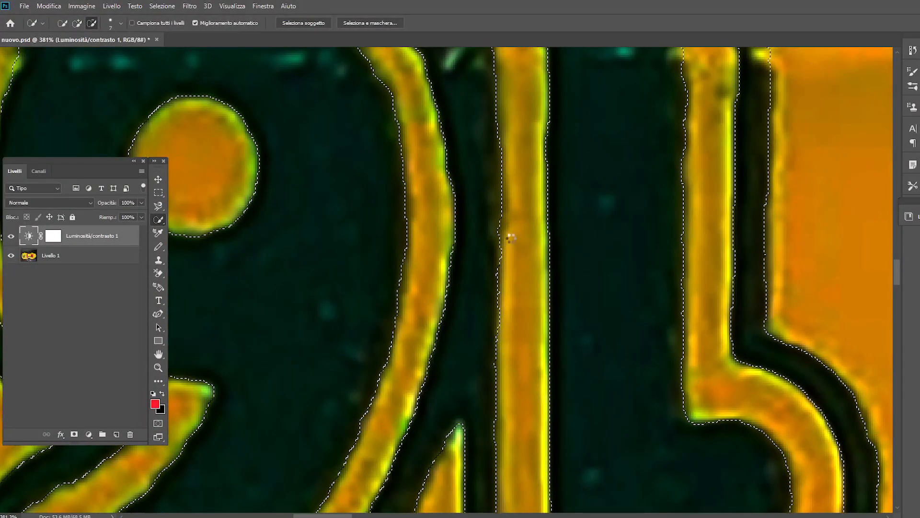
scroll(511, 238, down, 11)
scroll(508, 236, up, 4)
Step: Save the selection to the front channel of nuovo.psd, replacing its content
click(162, 6)
click(181, 234)
click(603, 219)
click(573, 246)
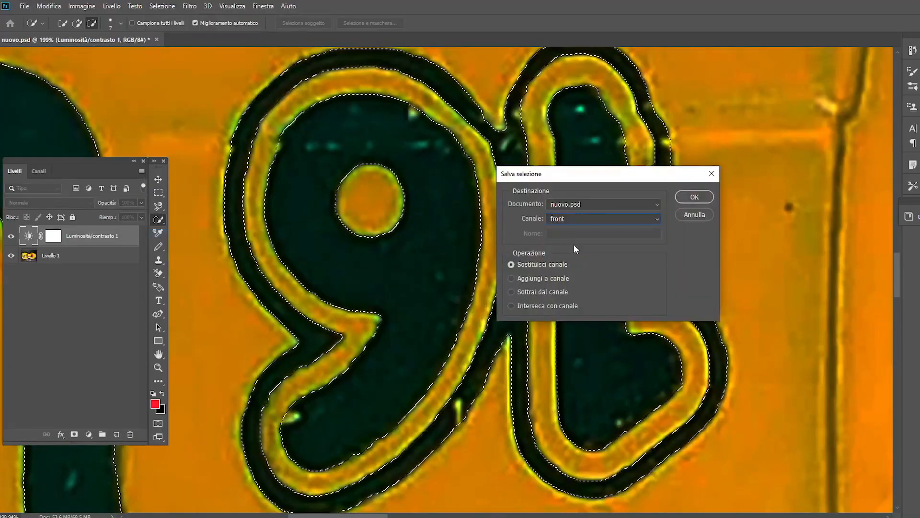
click(694, 197)
Step: Raise the brightness of the Luminosità/contrasto 1 adjustment layer again
double_click(29, 236)
drag(624, 263, 684, 263)
click(784, 189)
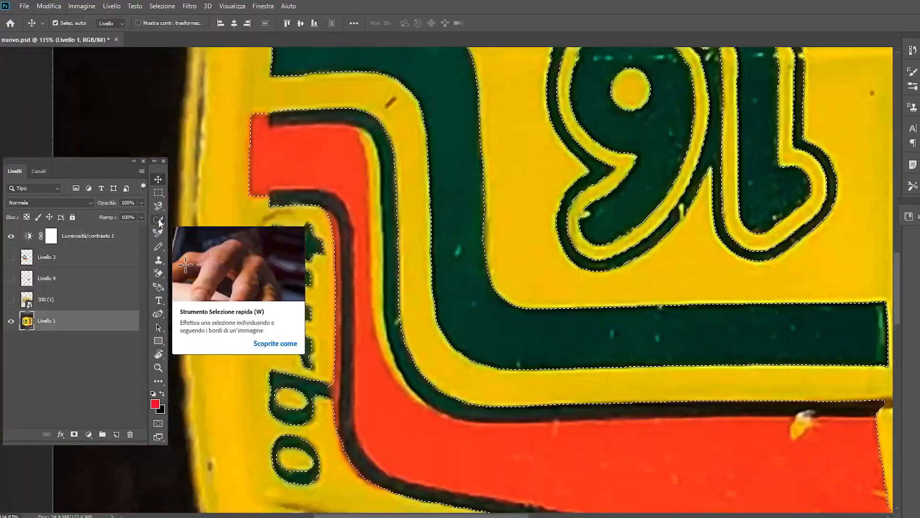
Step: With a quick selection brush of 8 px, subtract the yellow gap between the red band and its dark green border
click(160, 222)
scroll(366, 212, up, 4)
click(121, 23)
mouse_move(382, 294)
mouse_down()
mouse_move(366, 111)
mouse_move(391, 396)
mouse_move(353, 336)
mouse_up()
click(121, 23)
drag(67, 51, 65, 52)
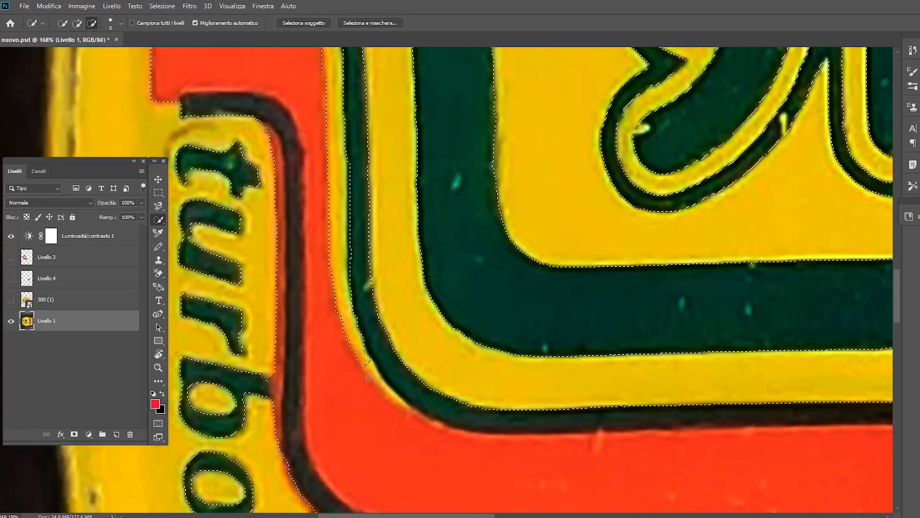
drag(356, 339, 402, 400)
Step: Add the dark green border and red band edge to the selection, and subtract the yellow sliver at their upper bend
click(77, 23)
drag(356, 227, 397, 387)
drag(330, 211, 371, 377)
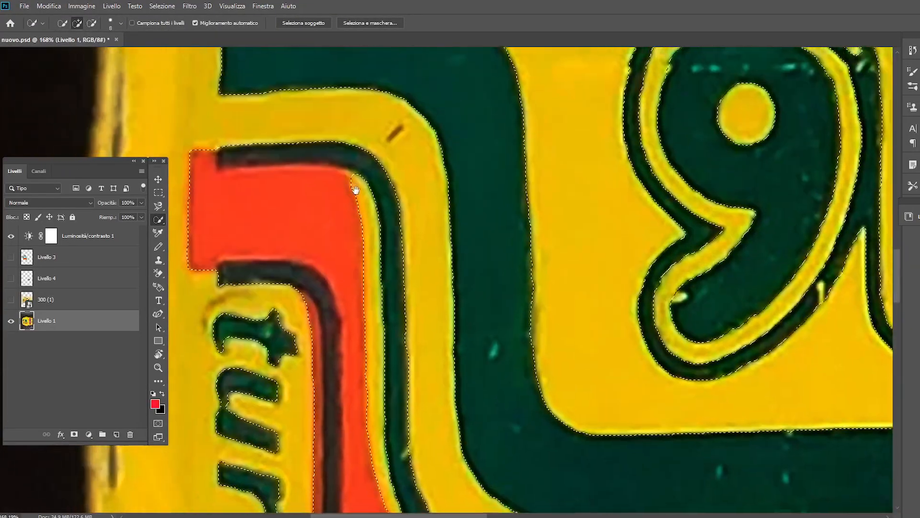
scroll(356, 185, up, 4)
click(92, 23)
drag(354, 175, 362, 320)
scroll(335, 201, down, 12)
scroll(617, 192, up, 5)
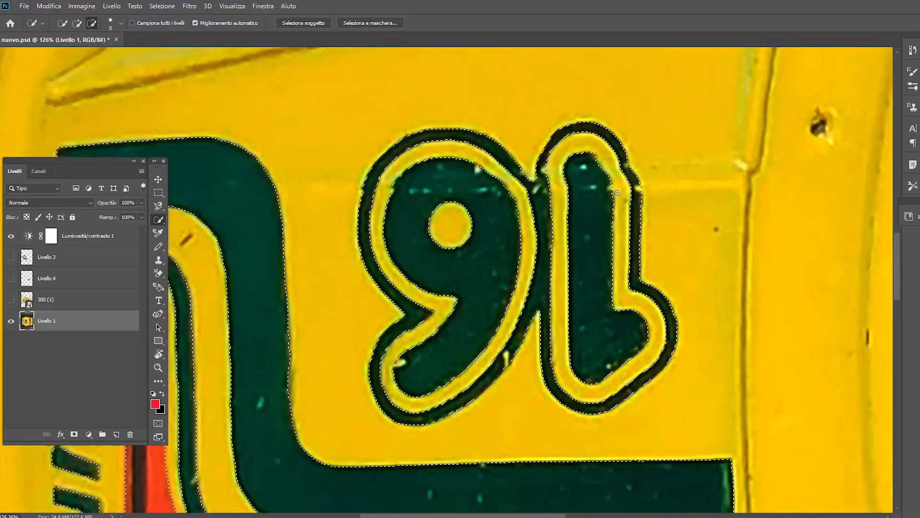
scroll(418, 233, down, 6)
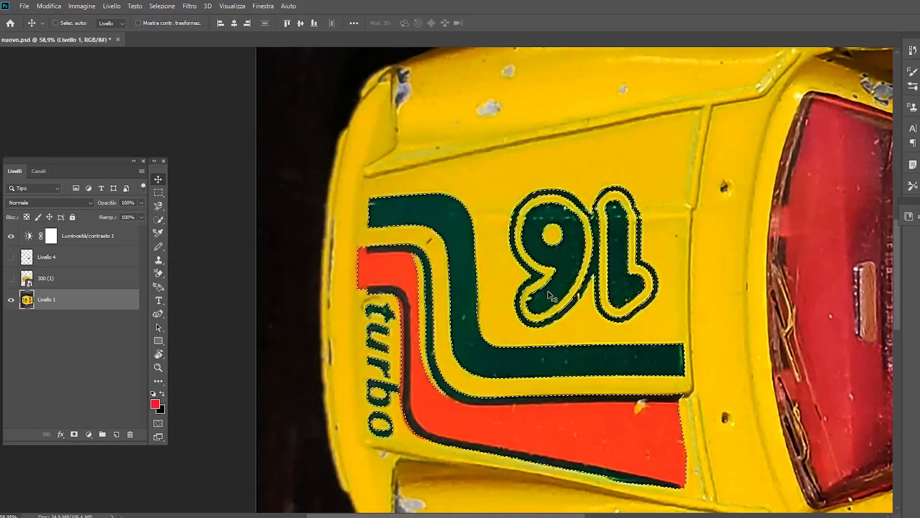
Step: Paste the selected stripes, lettering and number into a new layer above Livello 1, and hide Livello 1
click(116, 434)
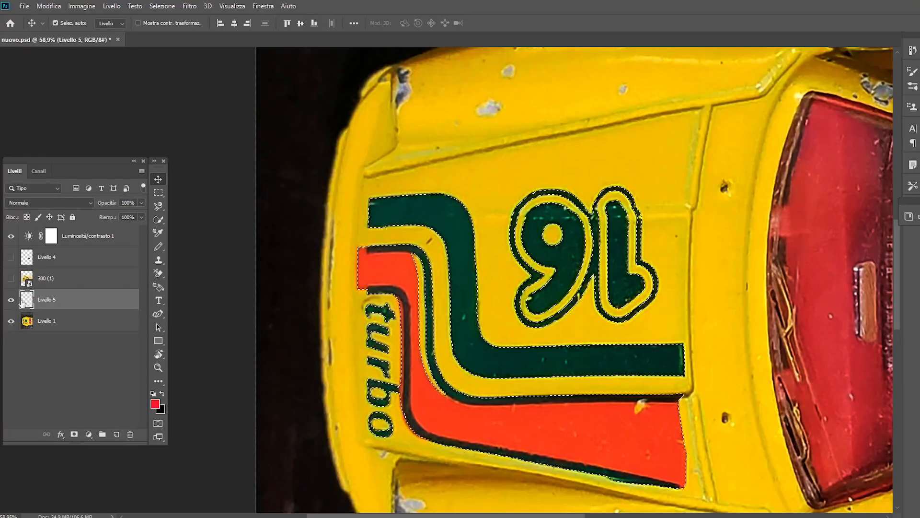
click(11, 321)
key(ctrl+v)
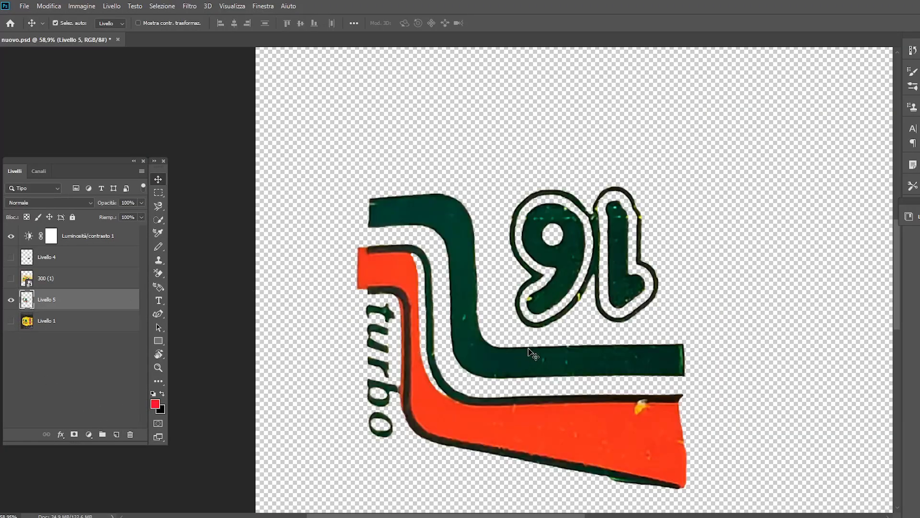
drag(26, 300, 35, 279)
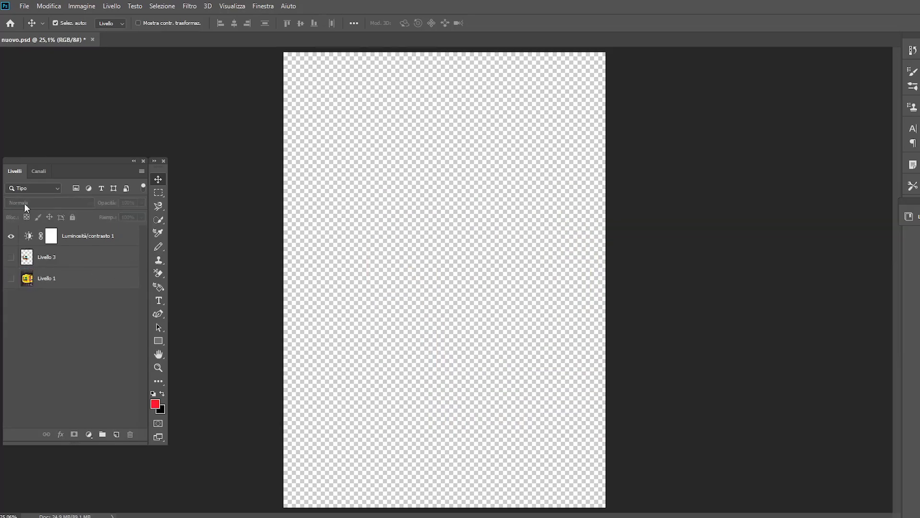
Step: Place the image 300 (1).png from the desktop as an embedded layer
click(24, 6)
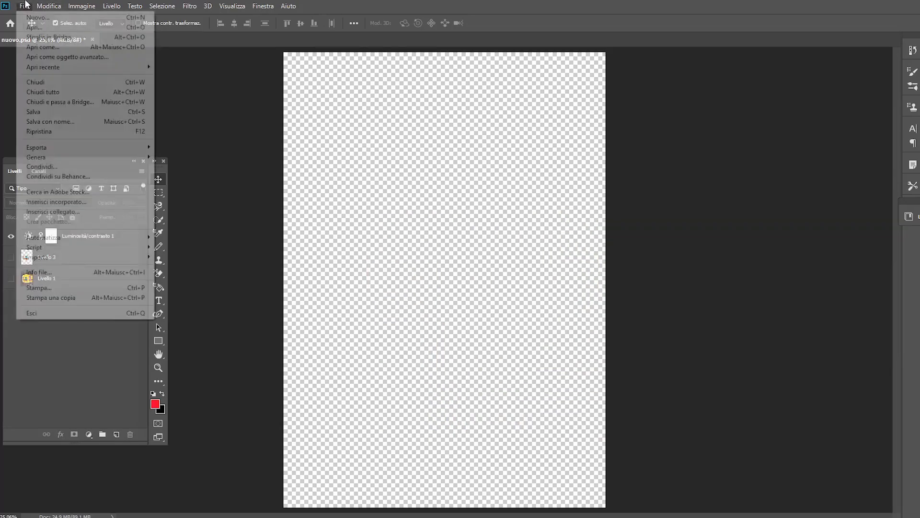
click(79, 203)
scroll(428, 284, down, 1)
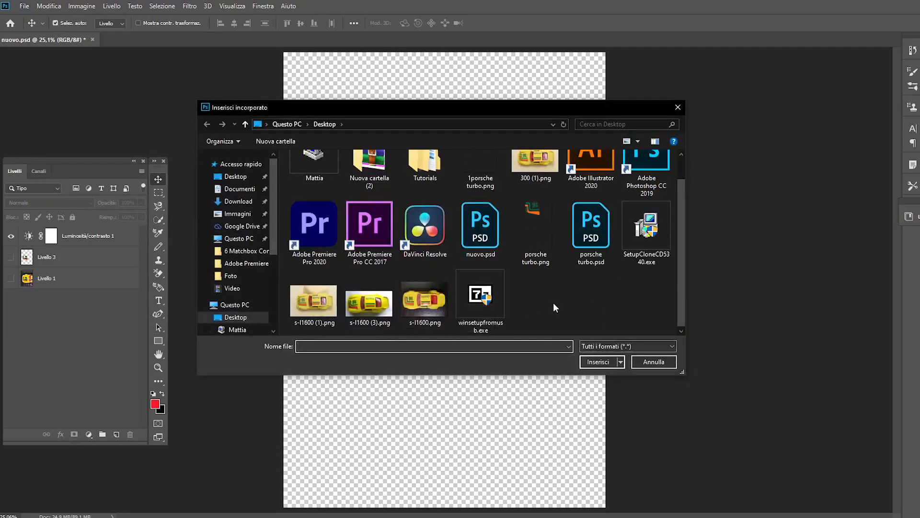
double_click(526, 174)
click(414, 24)
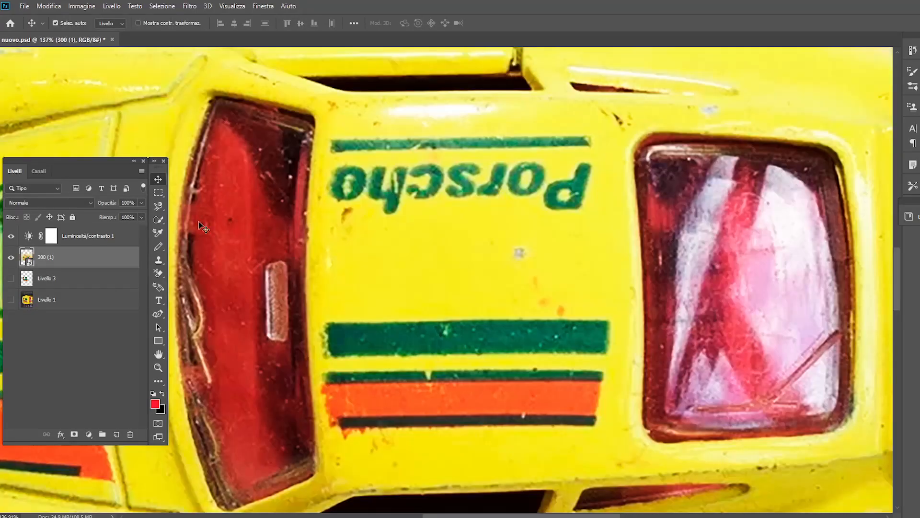
Step: With the Quick Selection tool at 13 px, select the wide green stripe on the car roof
right_click(158, 219)
click(211, 220)
click(116, 22)
click(367, 336)
scroll(344, 357, up, 6)
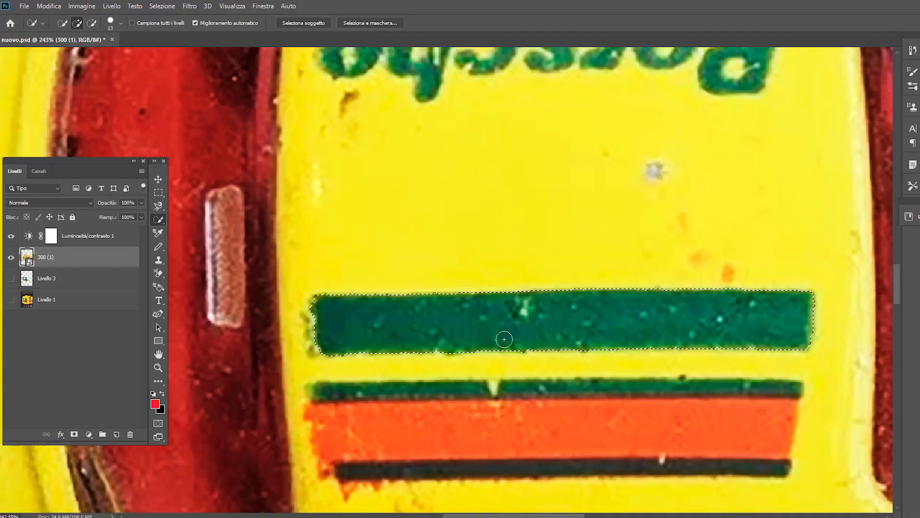
Step: Set the selection brush to 1 px and refine the wide green stripe's ragged end nearest the windshield
click(120, 23)
click(320, 347)
drag(72, 53, 62, 53)
scroll(329, 346, up, 5)
scroll(325, 324, down, 2)
click(92, 23)
click(121, 24)
click(326, 335)
scroll(565, 378, down, 1)
drag(566, 379, 465, 214)
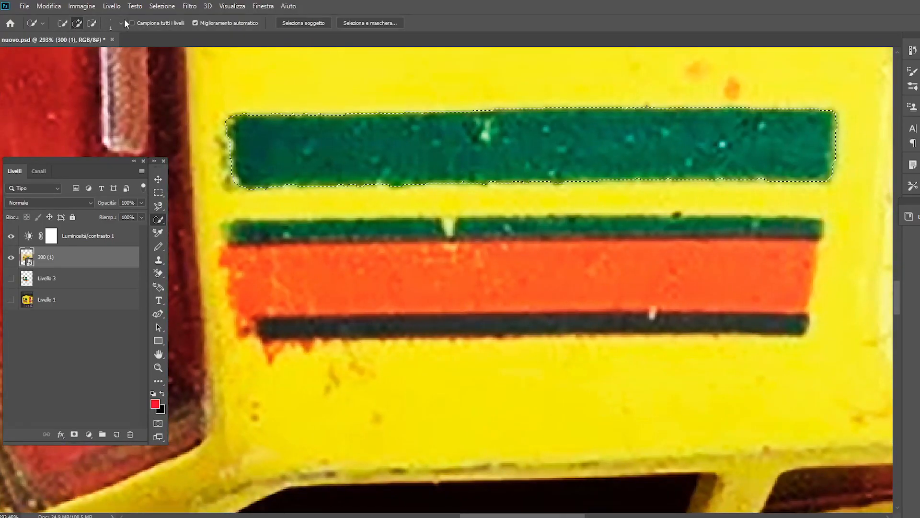
Step: Set the selection brush to 10 px and add the thin green stripe and orange band to the selection
click(121, 23)
click(396, 223)
scroll(396, 223, down, 1)
drag(304, 242, 341, 271)
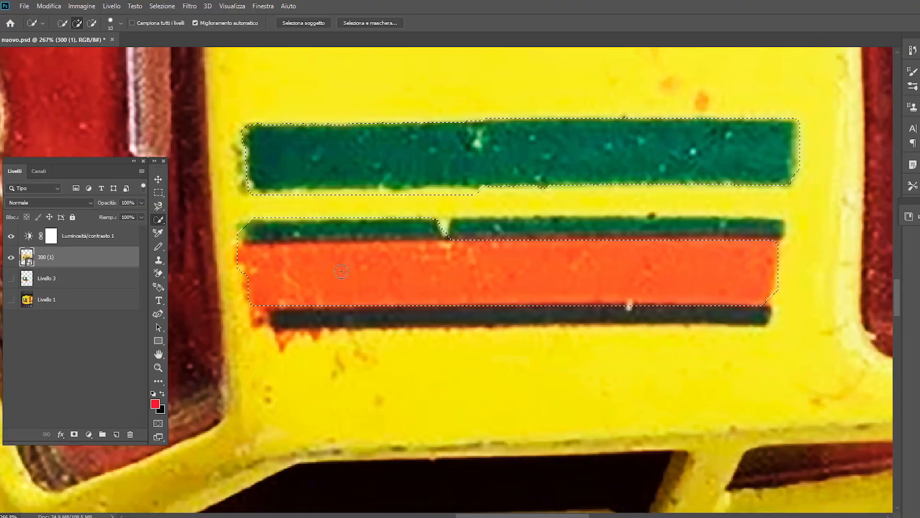
Step: Extend the selection over the notch in the thin green stripe, the lower dark stripe and the band's ragged end
scroll(451, 245, up, 3)
click(440, 221)
scroll(274, 296, down, 2)
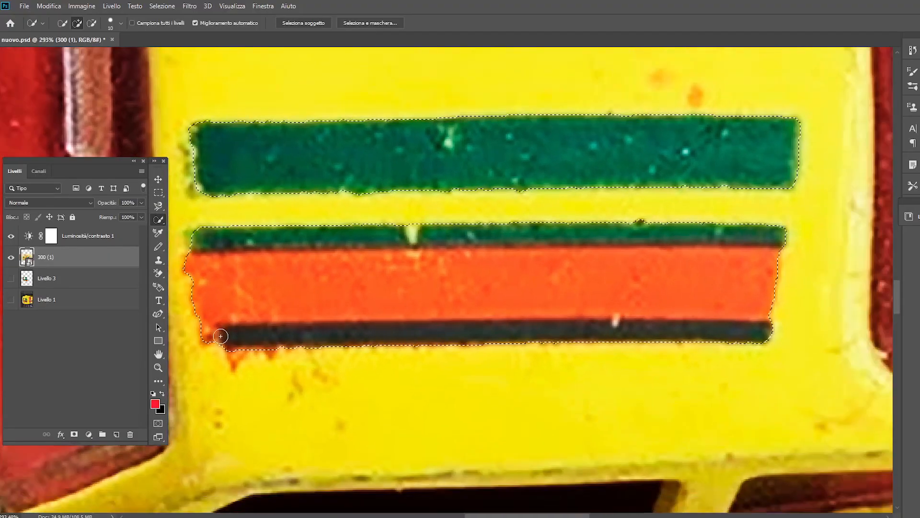
click(193, 240)
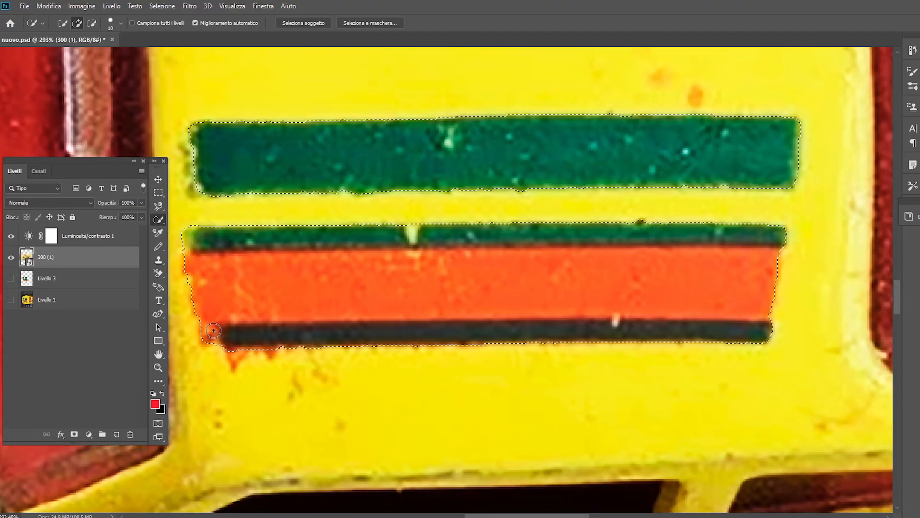
scroll(538, 271, up, 4)
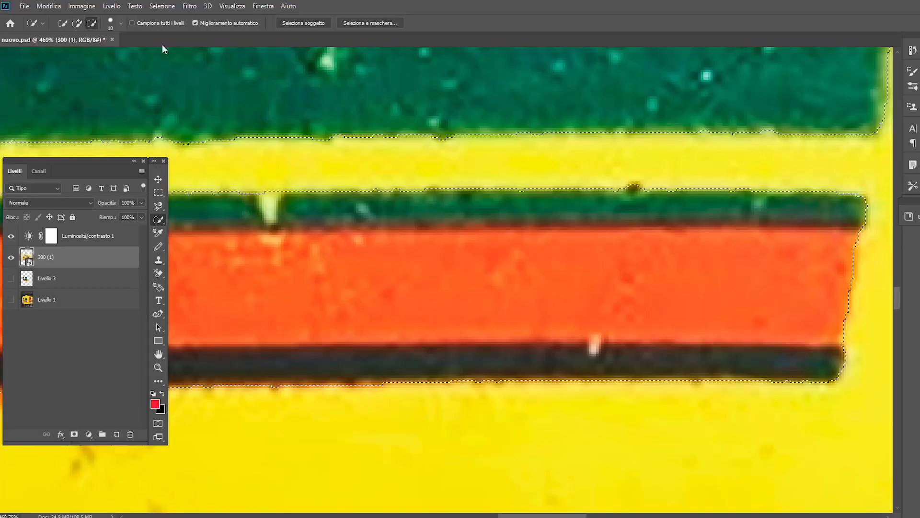
scroll(600, 234, down, 5)
scroll(600, 234, up, 1)
Step: Save the roof stripe selection as a new channel named top
click(162, 5)
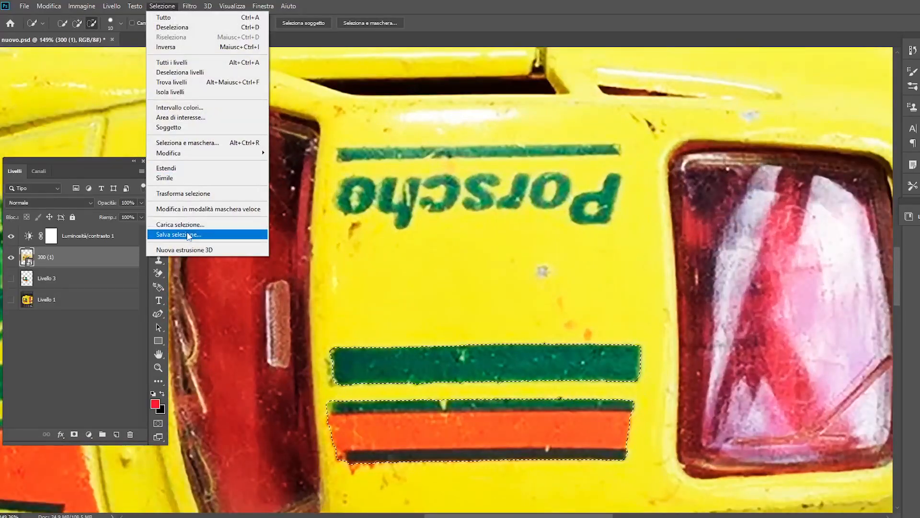
click(175, 233)
text(top)
key(Return)
Step: Darken the image with the brightness adjustment, and add the Porsche lettering and its thin green stripe to the selection
scroll(382, 190, up, 4)
double_click(29, 236)
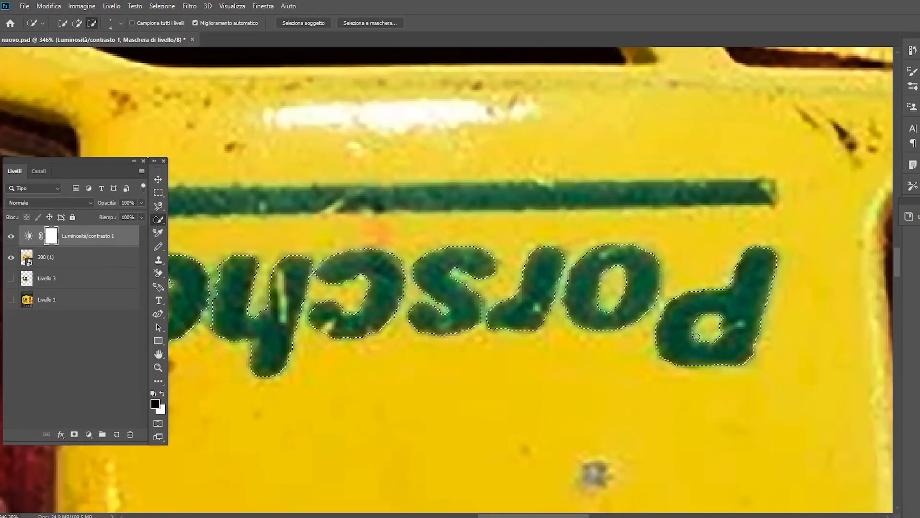
scroll(661, 326, down, 5)
scroll(338, 266, up, 5)
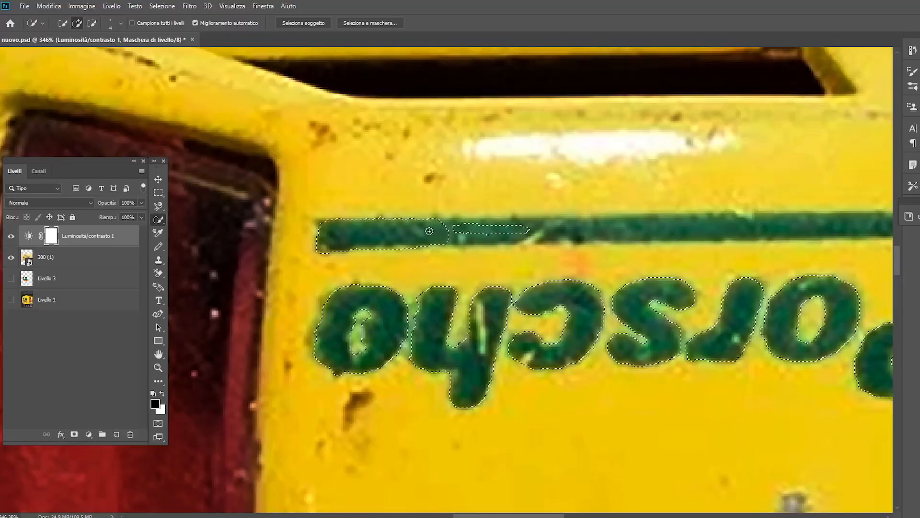
scroll(728, 227, down, 4)
scroll(810, 240, up, 3)
drag(810, 259, 563, 262)
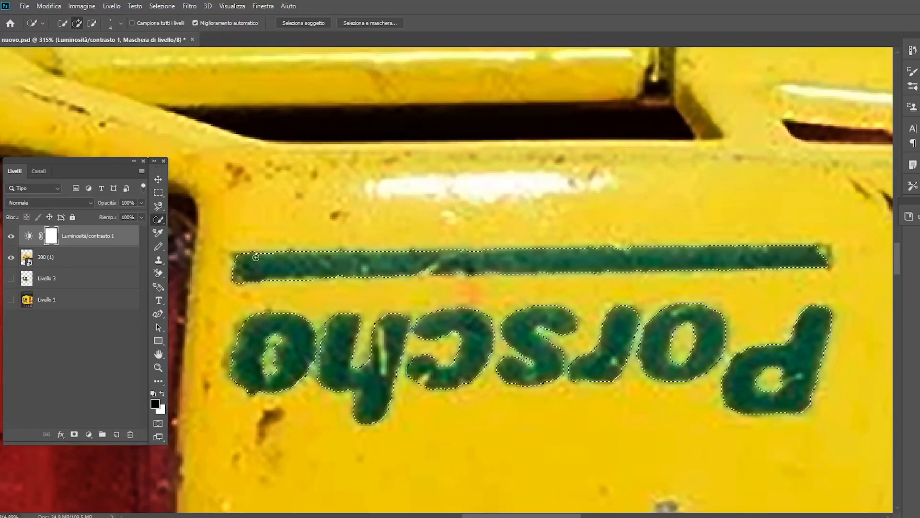
Step: Add the missing corner at the P-side end of the thin green stripe to the selection
scroll(378, 264, up, 3)
scroll(527, 374, down, 5)
scroll(719, 340, up, 3)
scroll(695, 335, down, 3)
scroll(810, 307, up, 6)
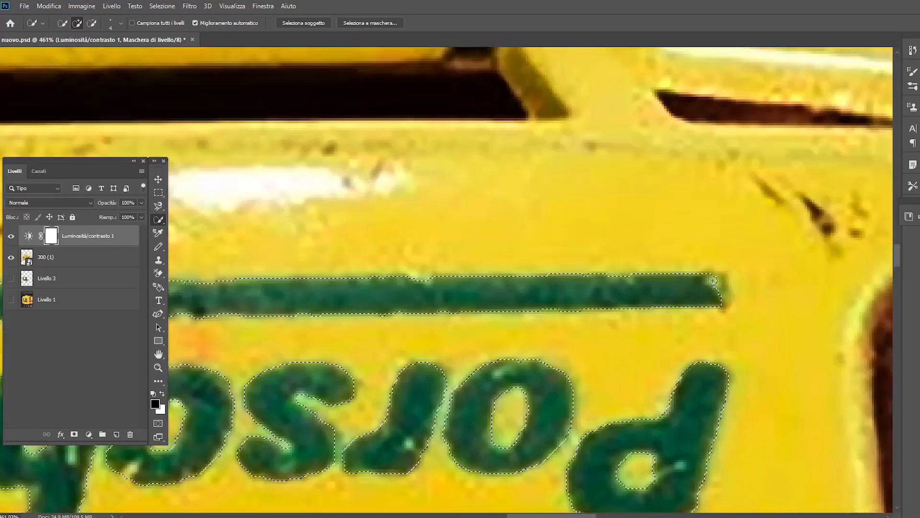
click(712, 280)
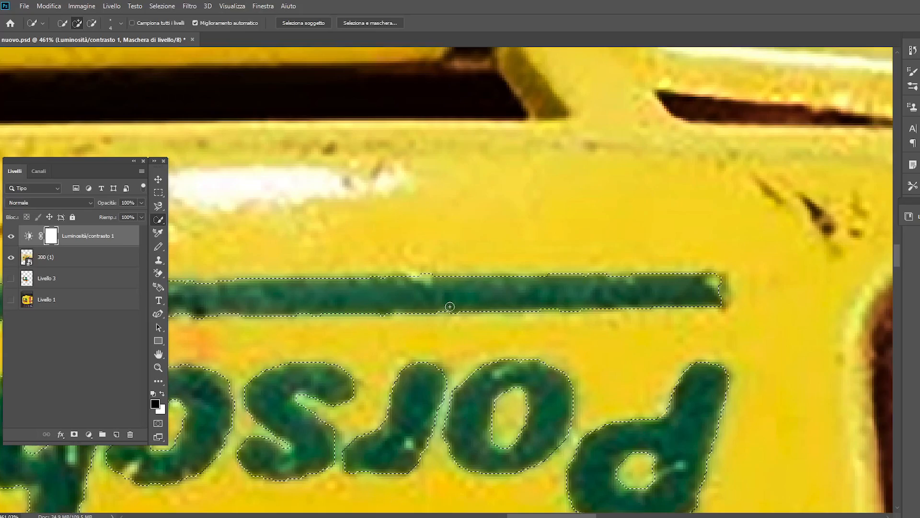
scroll(383, 321, left, 10)
Step: Subtract the spilled area below the opposite end of the thin green stripe from the selection
key(alt)
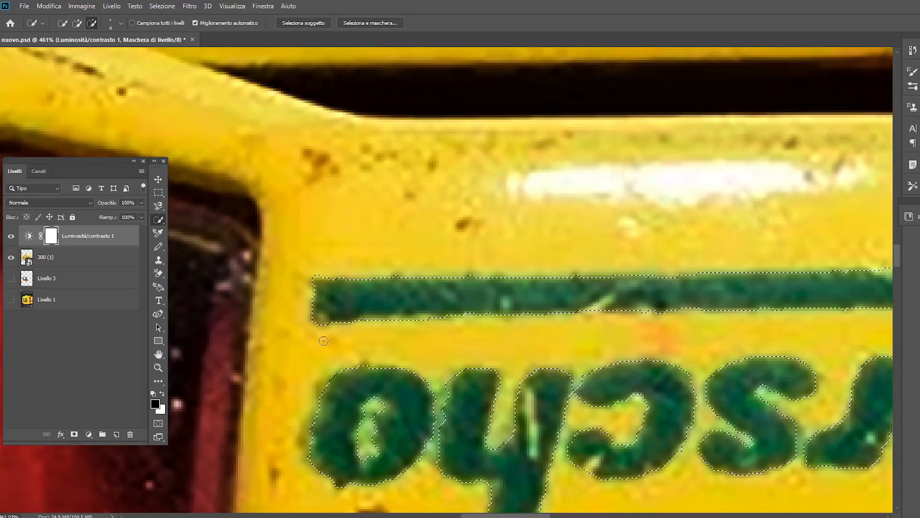
alt+click(323, 341)
scroll(561, 337, down, 5)
scroll(552, 341, up, 5)
scroll(558, 357, down, 5)
scroll(506, 395, up, 5)
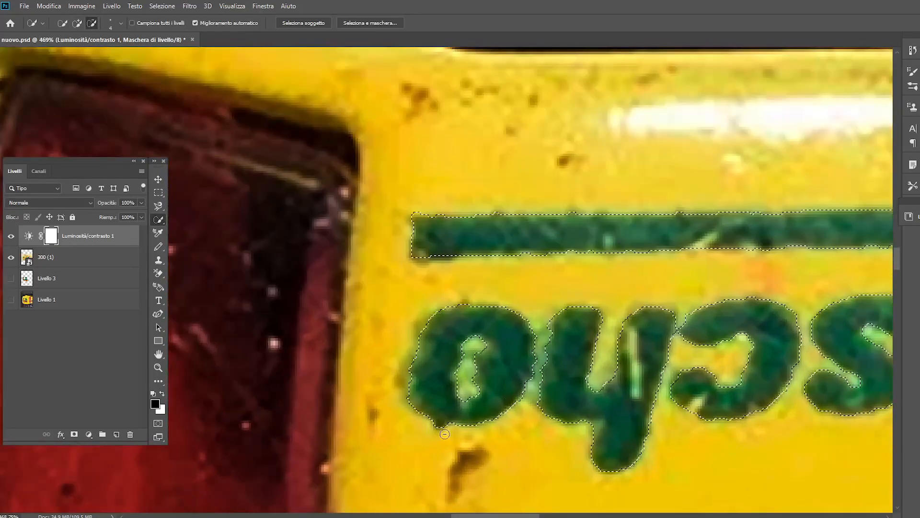
Step: Save the refined selection of the roof stripes and Porsche lettering as a channel
scroll(501, 313, down, 5)
scroll(657, 364, up, 4)
scroll(503, 370, down, 6)
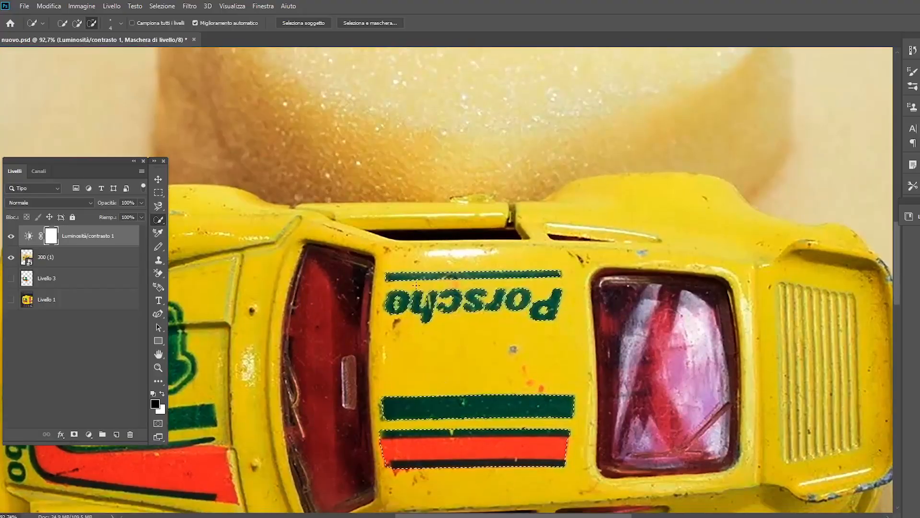
click(162, 6)
click(175, 238)
key(Return)
Step: Adjust the document grid in the guides and grid preferences
scroll(645, 218, down, 3)
scroll(645, 218, up, 5)
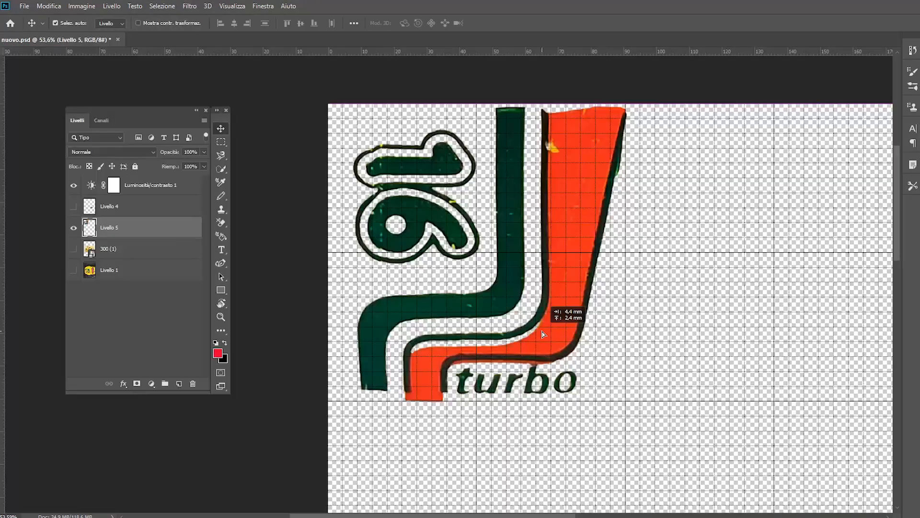
click(62, 8)
mouse_move(89, 429)
click(216, 369)
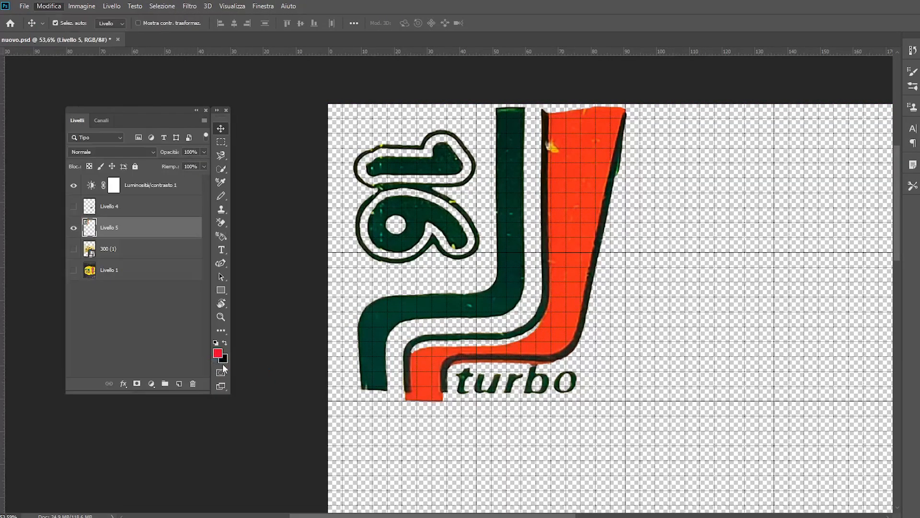
drag(519, 163, 654, 188)
text(0)
key(Return)
Step: Nudge the front graphics layer slightly left and up against the grid
key(v)
key(Left)
key(Left)
key(Left)
key(Left)
key(Left)
key(Left)
key(Left)
key(Left)
key(Left)
key(Left)
key(Left)
key(Left)
key(Left)
key(Left)
key(Up)
key(Up)
key(Up)
key(Up)
key(Up)
key(Up)
key(Up)
key(Up)
Step: Apply a perspective transform to the front graphics, narrowing their lower edge, and shift them slightly upward
click(48, 6)
mouse_move(96, 243)
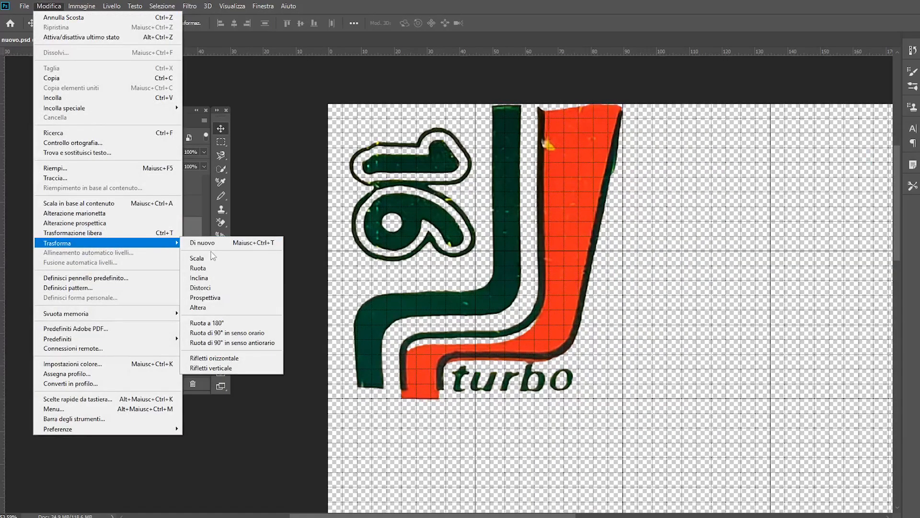
click(213, 297)
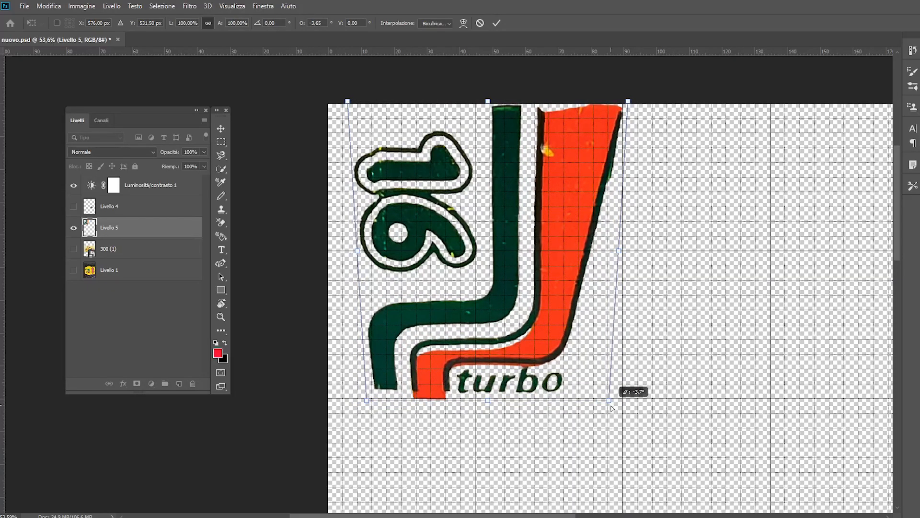
drag(611, 408, 608, 408)
drag(371, 404, 366, 405)
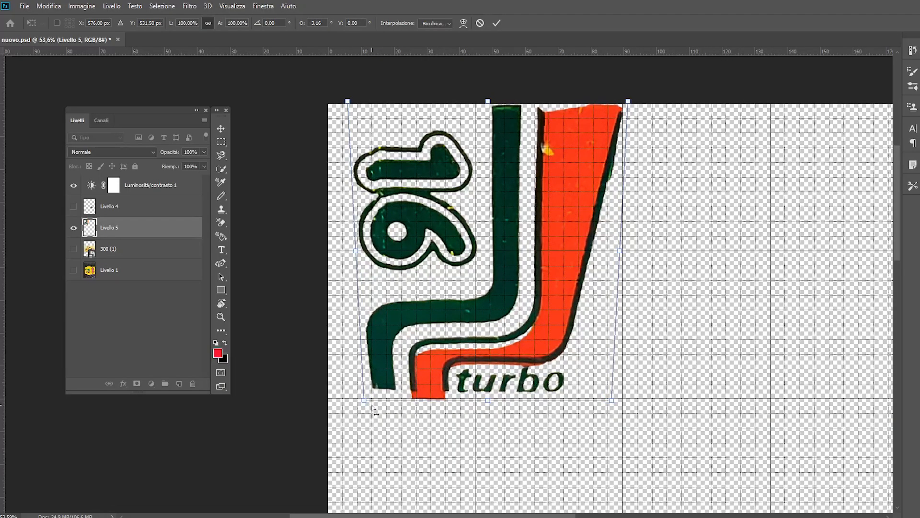
mouse_move(628, 101)
mouse_down()
mouse_move(599, 102)
mouse_move(612, 110)
mouse_move(629, 102)
mouse_up()
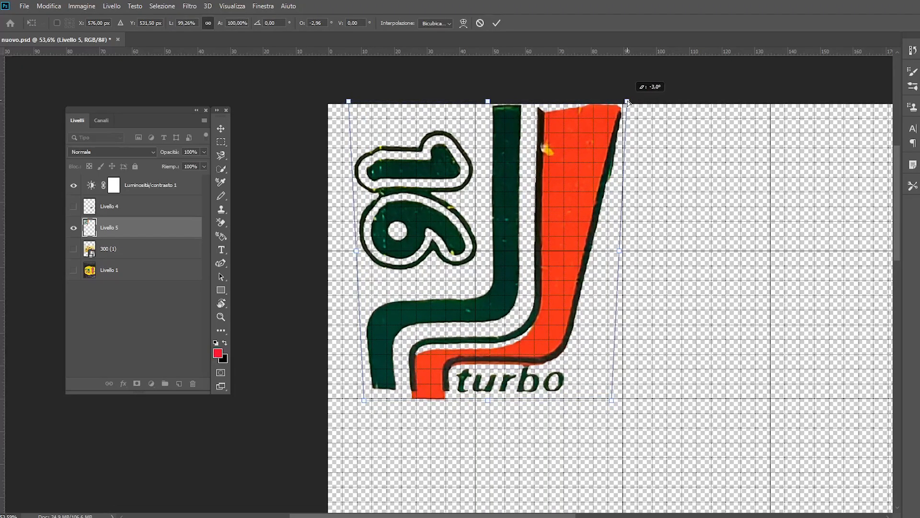
drag(506, 287, 507, 284)
click(496, 23)
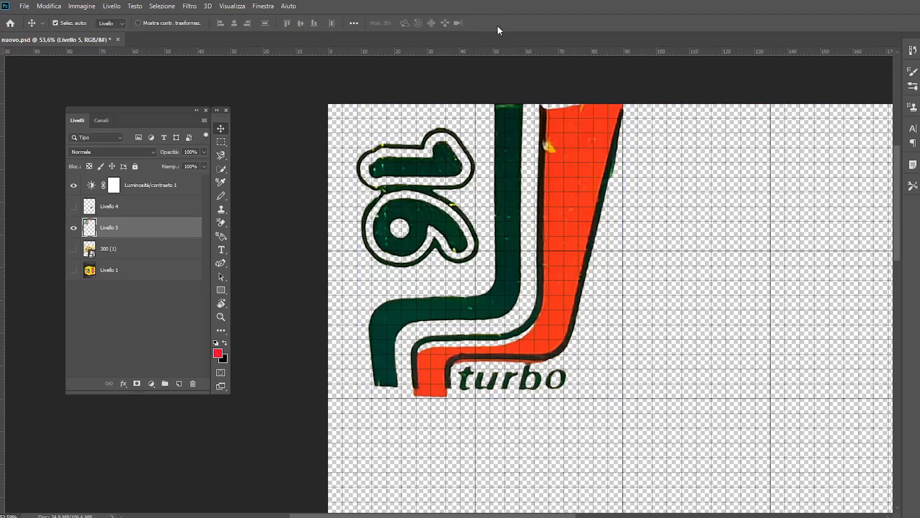
Step: Warp the front graphics by pulling the upper edge control point beside the thin dark line slightly left
scroll(466, 408, up, 5)
scroll(442, 274, down, 4)
scroll(442, 274, down, 2)
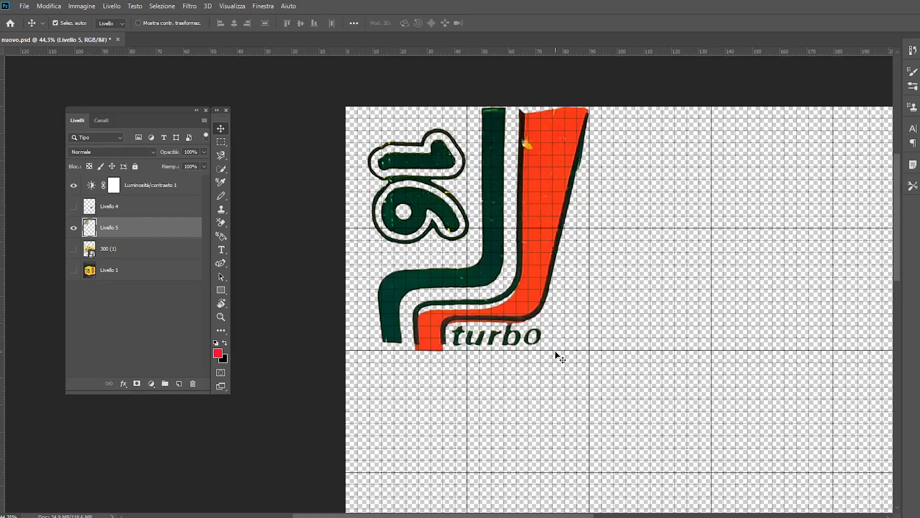
click(48, 6)
mouse_move(120, 183)
click(297, 276)
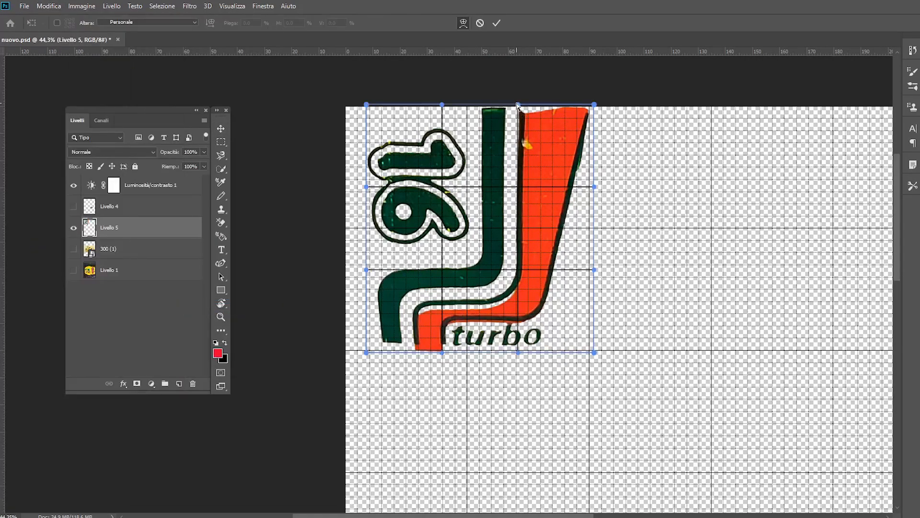
mouse_move(517, 105)
mouse_down()
mouse_move(524, 144)
mouse_move(513, 106)
mouse_up()
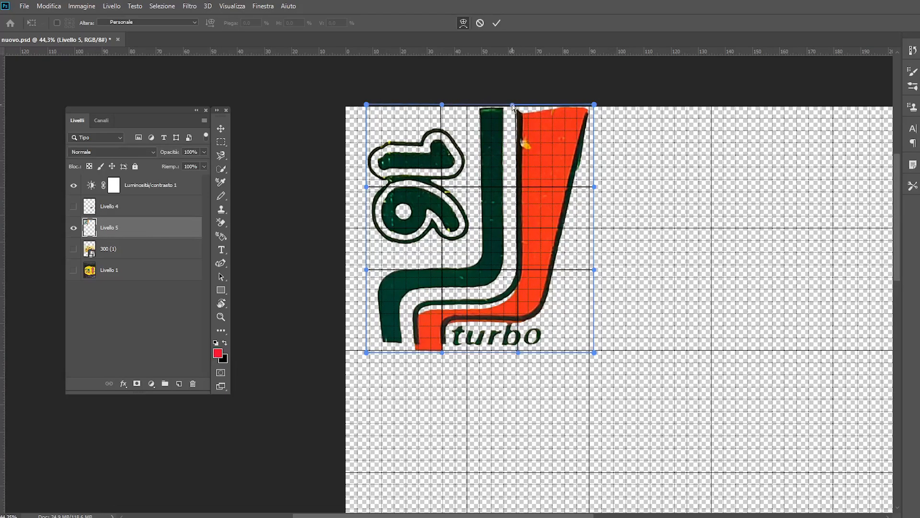
key(Return)
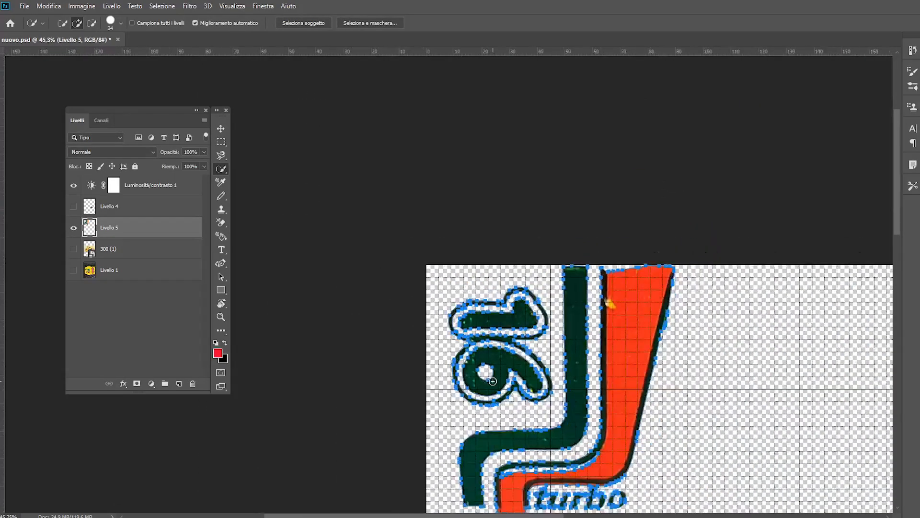
Step: Adjust the path along the number 1's outer outline with the Pen tool to smooth its uneven bend
scroll(463, 308, up, 10)
key(p)
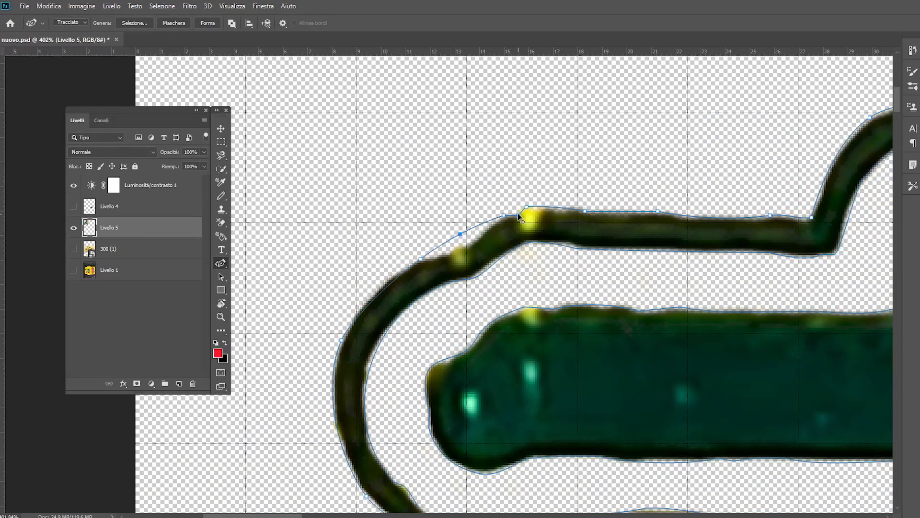
scroll(529, 211, down, 3)
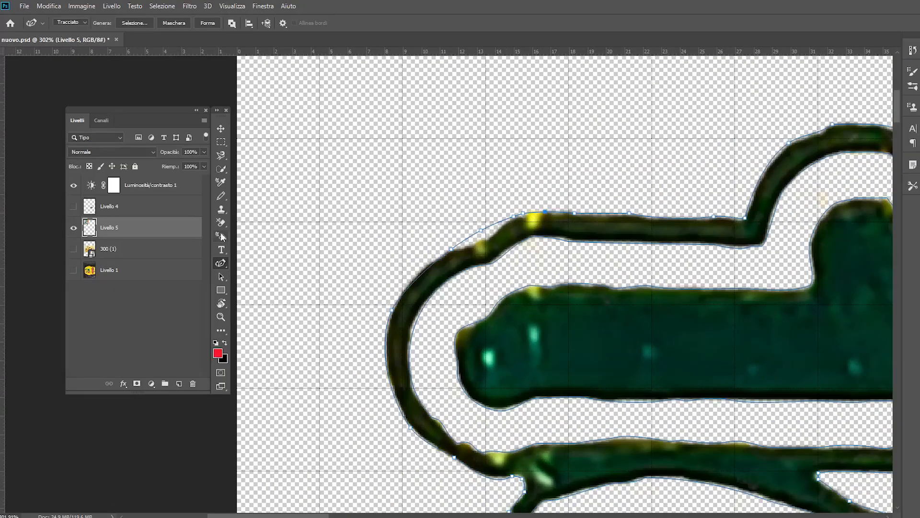
key(p)
scroll(415, 325, down, 2)
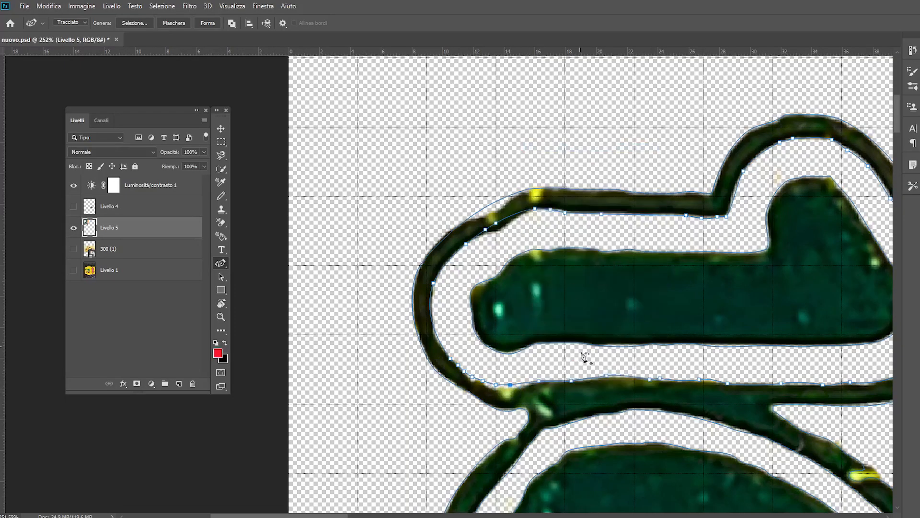
scroll(541, 402, up, 1)
click(550, 186)
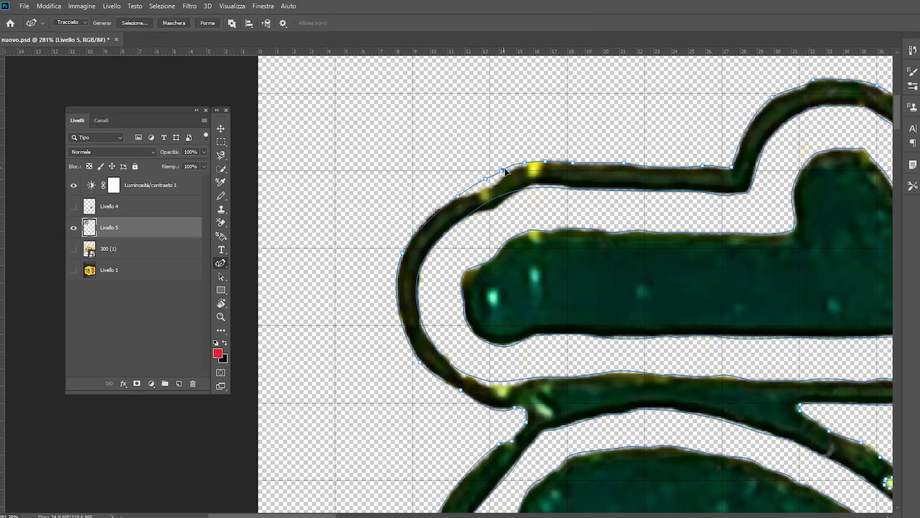
Step: Delete surplus anchor points from the rounded end and lower edge of the inner number 1's path
ctrl+click(483, 253)
right_click(472, 331)
click(503, 94)
right_click(464, 314)
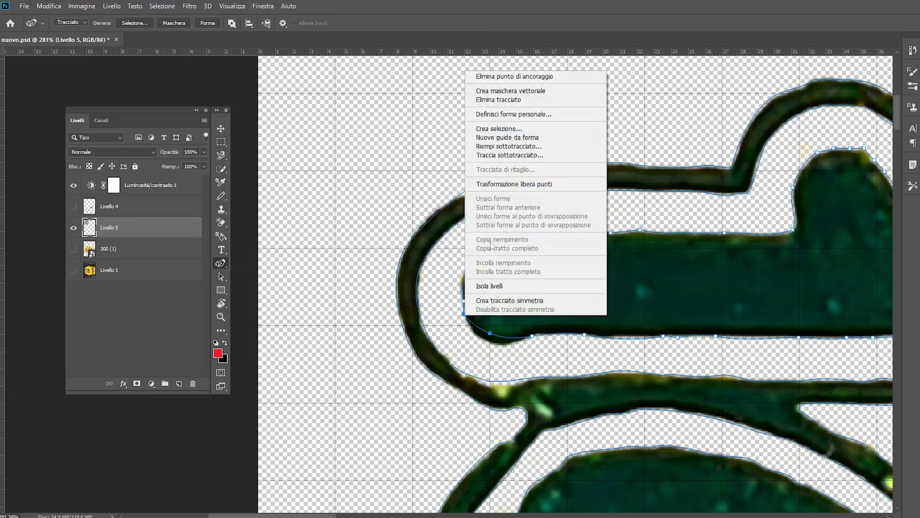
click(496, 76)
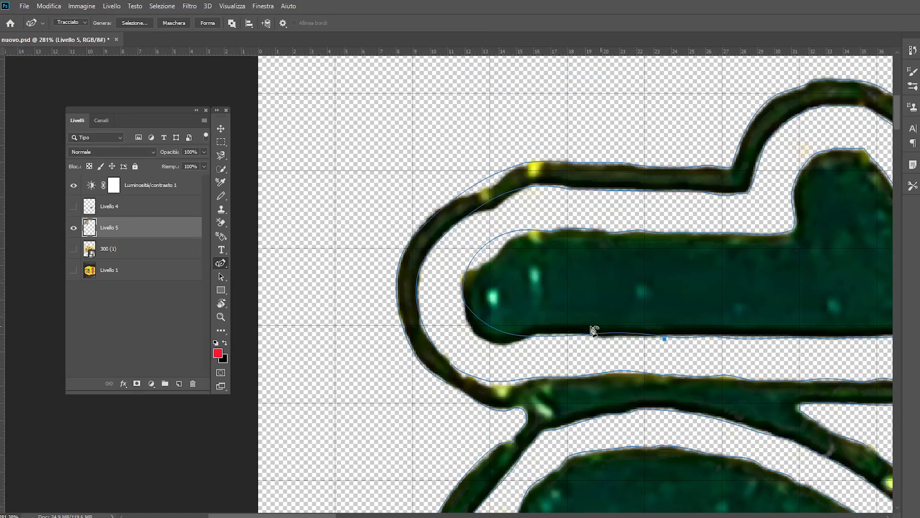
key(p)
click(677, 337)
scroll(678, 337, down, 7)
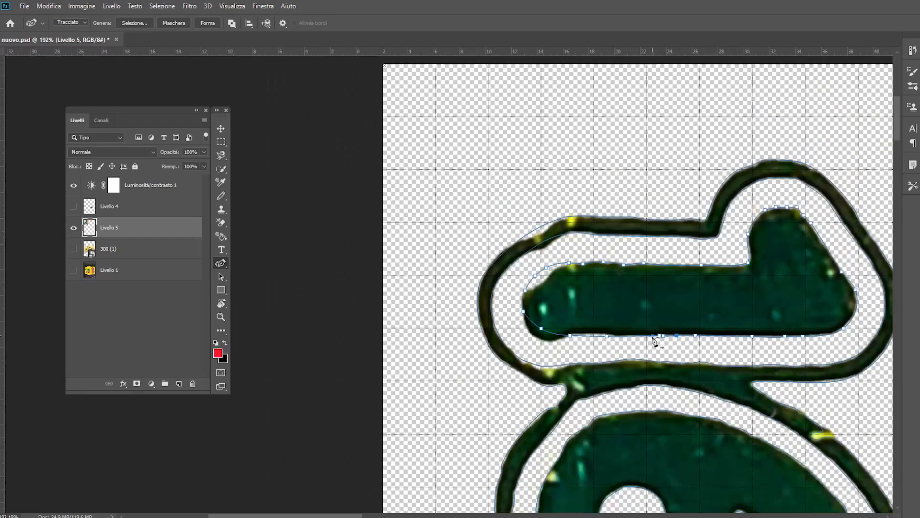
Step: Try to reshape the lower edge of the number 6's outer path, and undo the change
scroll(623, 364, down, 5)
scroll(623, 365, right, 6)
scroll(389, 410, up, 6)
ctrl+click(388, 410)
drag(387, 411, 400, 418)
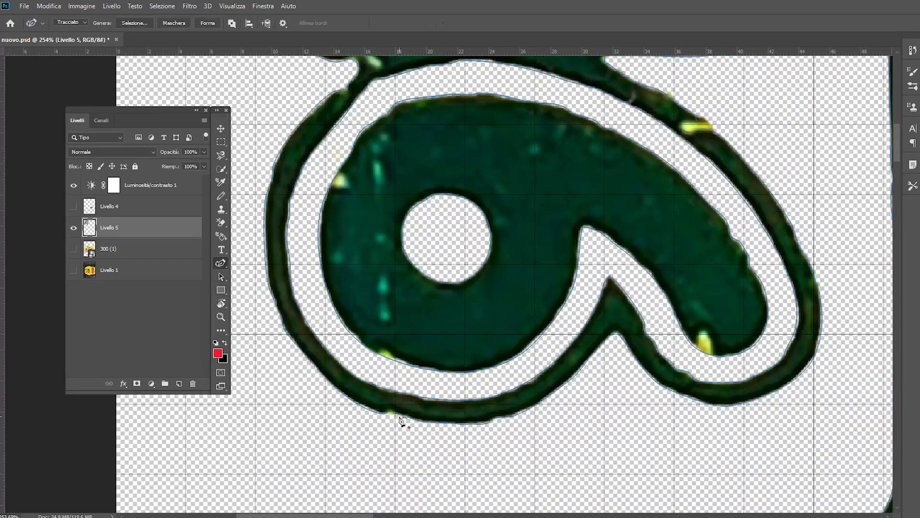
key(ctrl+z)
scroll(335, 206, down, 2)
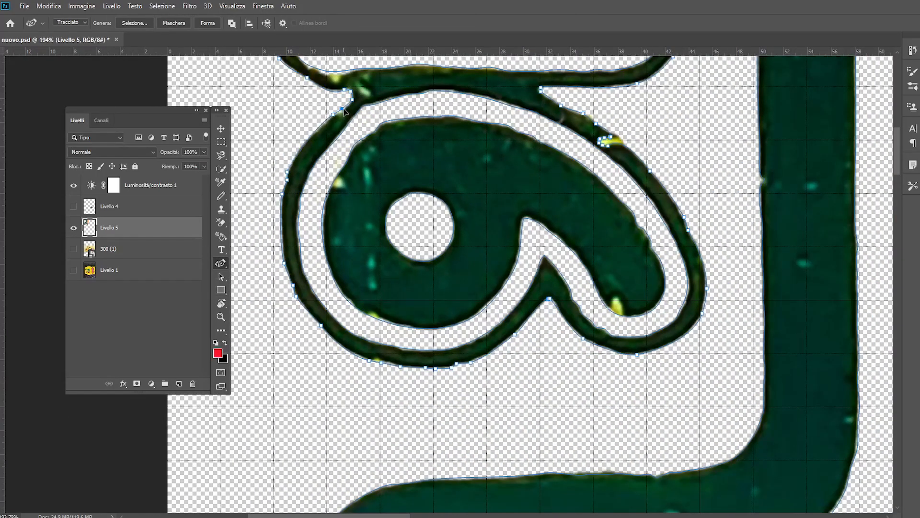
scroll(344, 111, down, 12)
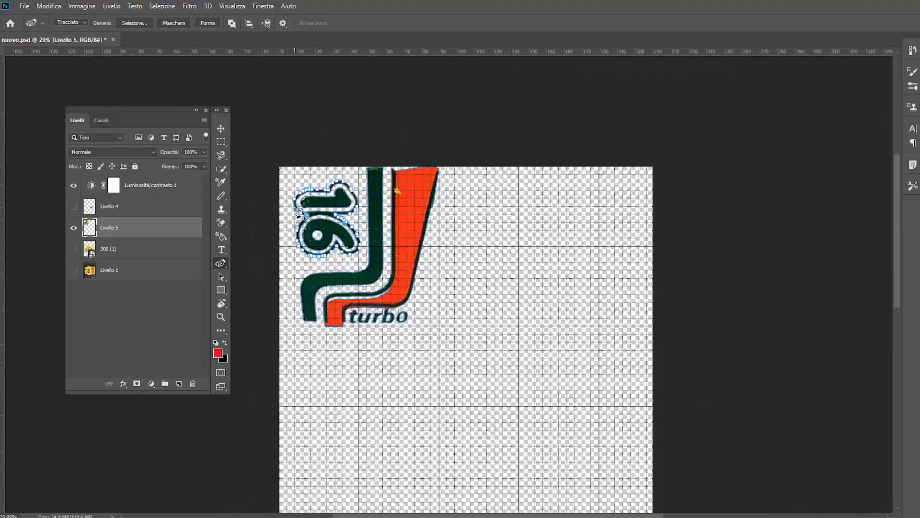
scroll(297, 211, up, 9)
scroll(321, 142, down, 5)
drag(581, 303, 691, 353)
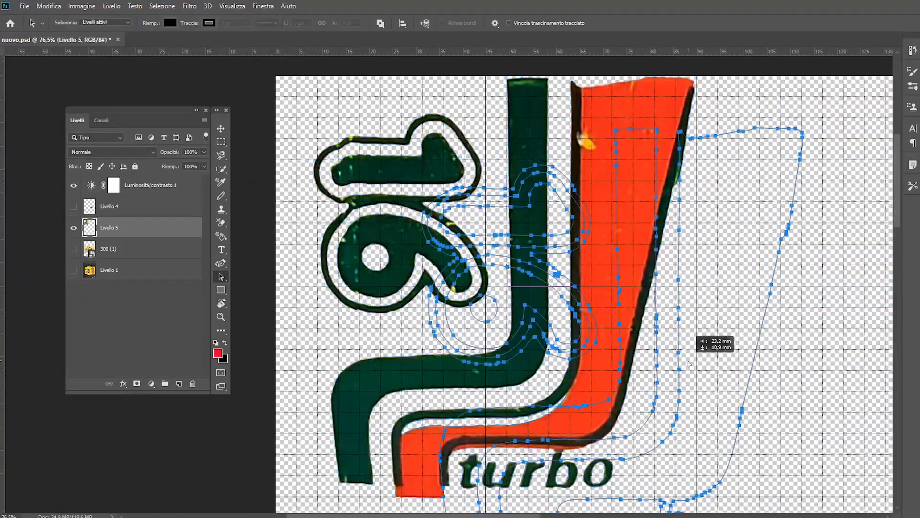
key(ctrl+z)
right_click(401, 179)
click(427, 222)
key(Escape)
click(375, 134)
drag(527, 241, 470, 274)
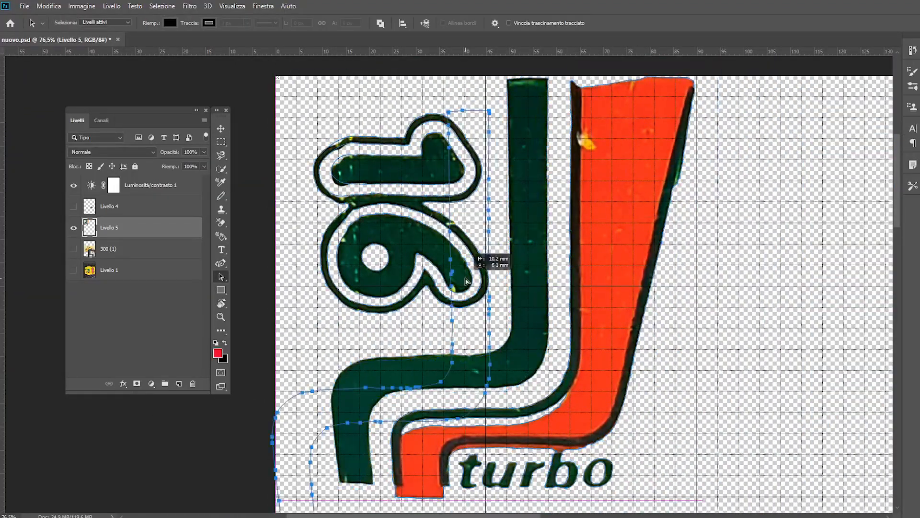
key(ctrl+z)
Step: Convert all the traced paths of the front graphics into a selection and copy it to a new layer
drag(769, 66, 271, 509)
right_click(387, 232)
click(421, 274)
click(548, 144)
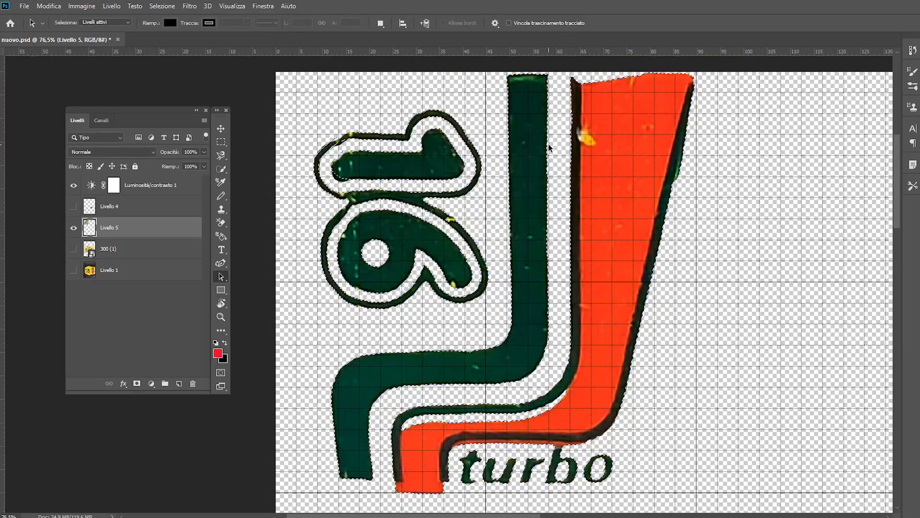
key(ctrl+j)
key(v)
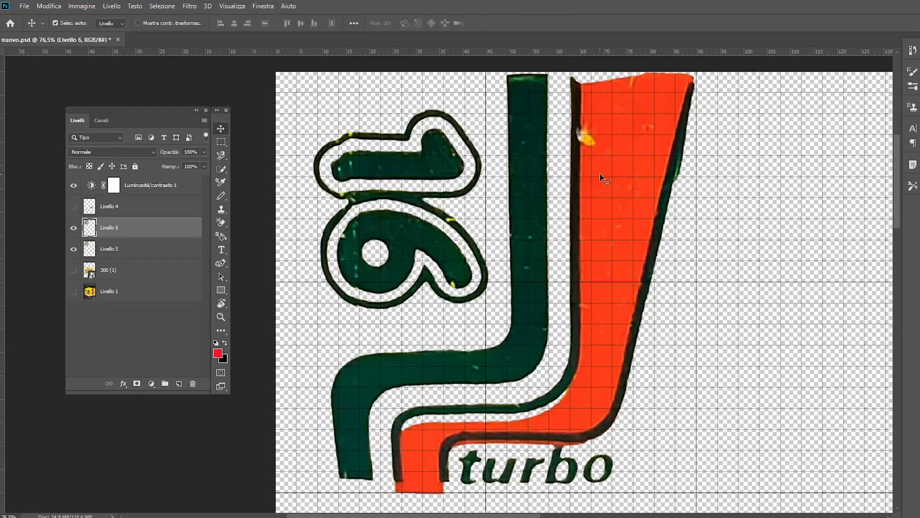
Step: Move the clean copy of the front graphics aside, delete the original layer and move the copy back
drag(602, 176, 771, 215)
click(456, 158)
key(Delete)
drag(690, 203, 521, 162)
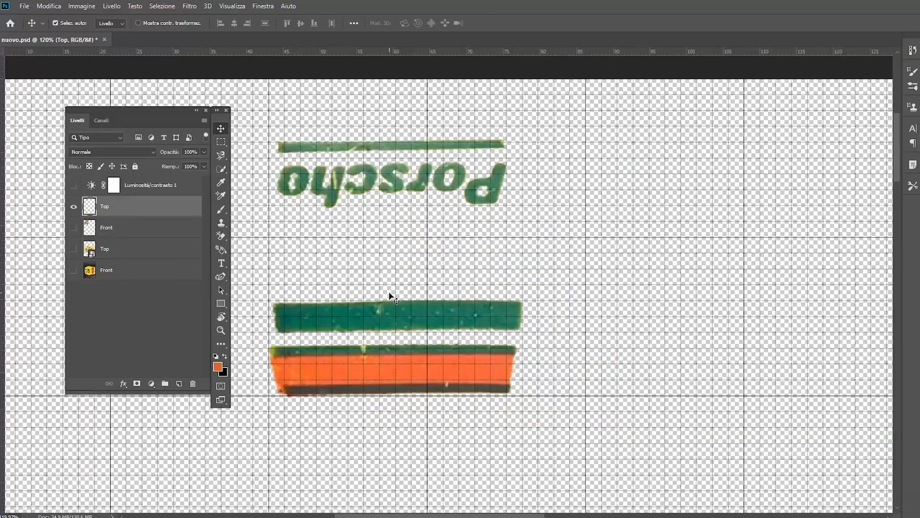
click(49, 6)
mouse_move(144, 243)
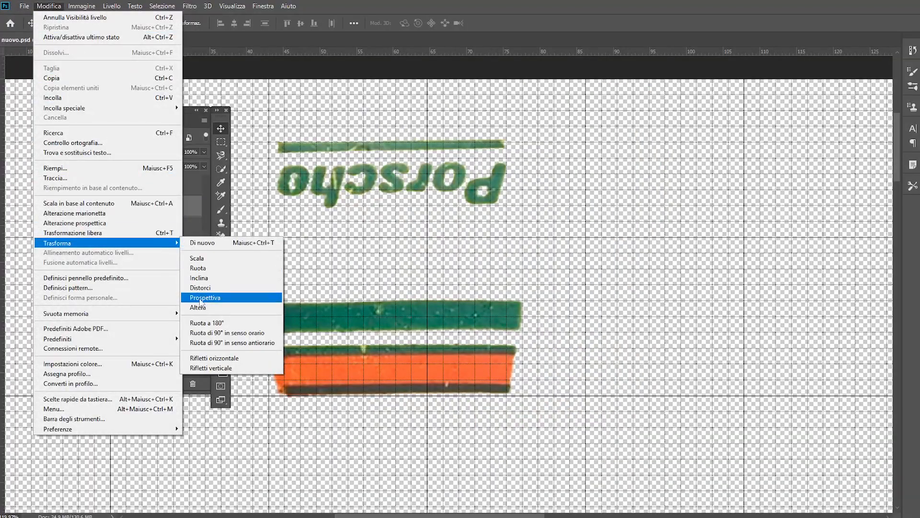
click(200, 287)
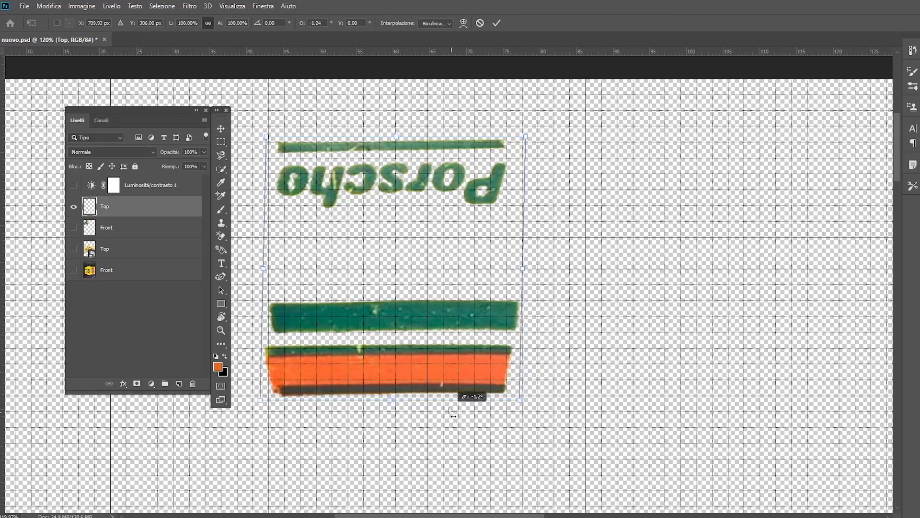
drag(453, 396, 452, 397)
mouse_move(525, 137)
mouse_down()
mouse_move(504, 148)
mouse_move(521, 141)
mouse_up()
click(479, 23)
Step: Warp the Top layer's graphics so the upper line and the lower stripes run straight along the grid
click(48, 6)
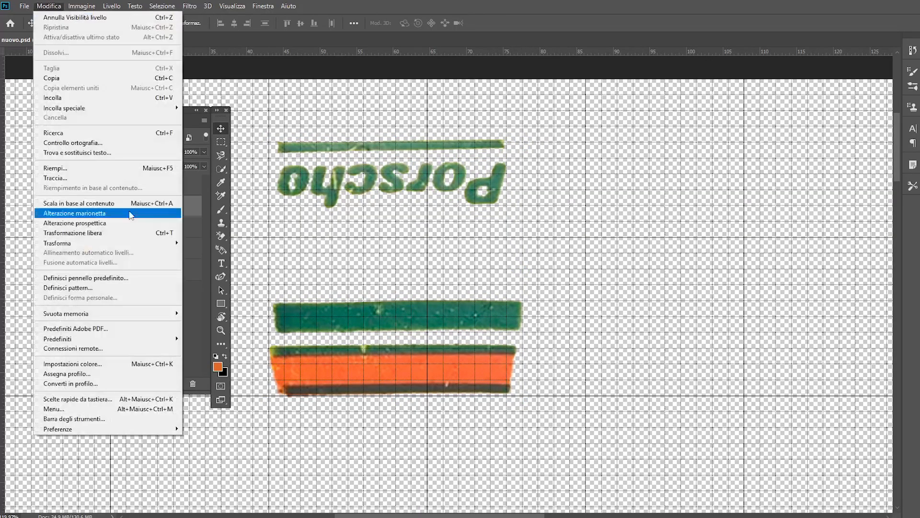
mouse_move(131, 243)
click(204, 307)
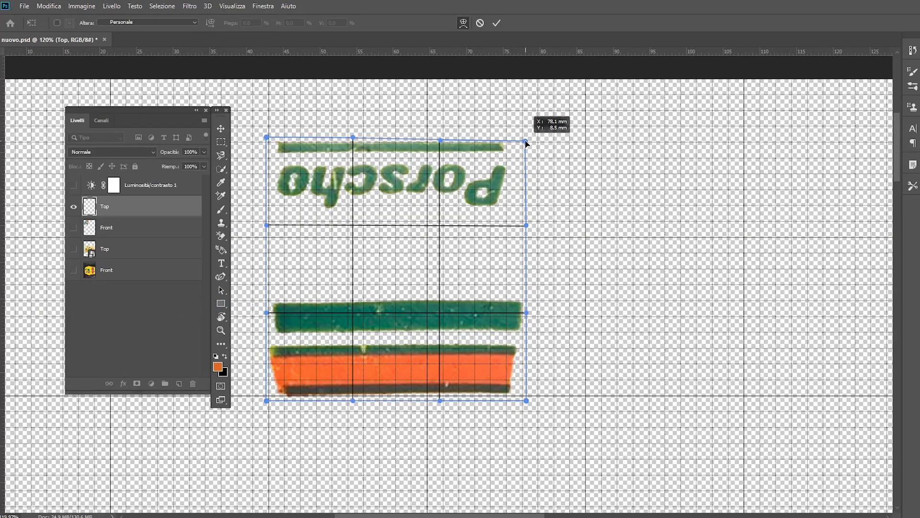
drag(438, 303, 439, 307)
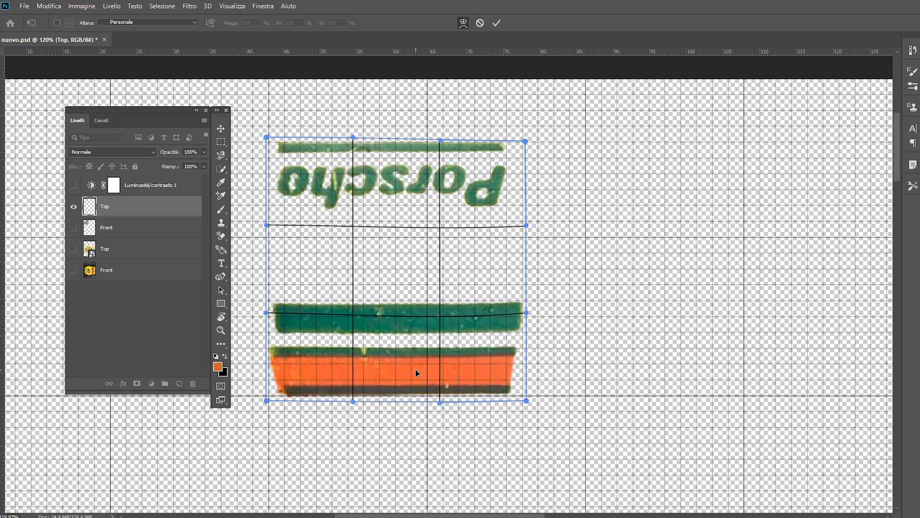
click(497, 23)
scroll(459, 211, down, 5)
scroll(369, 231, up, 7)
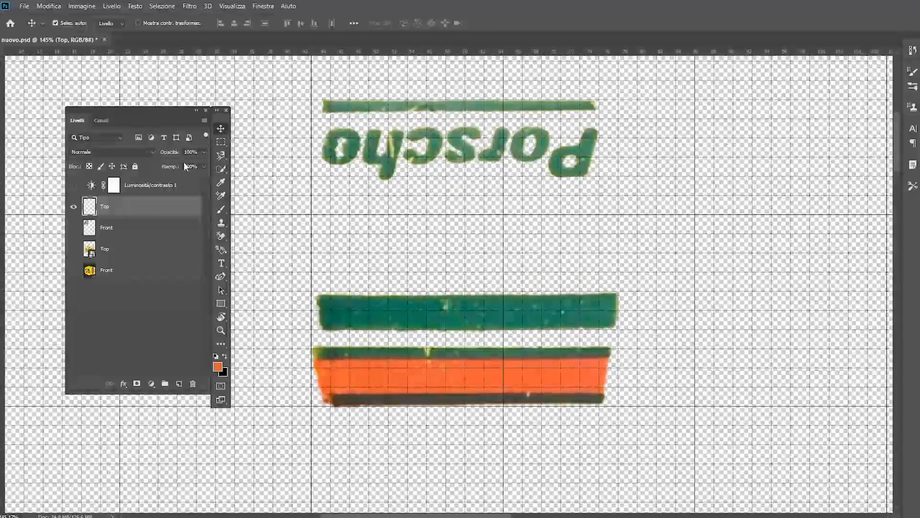
Step: Paint the selected green stripes, Porsche lettering and thin upper line on the Top layer with solid dark green
click(74, 186)
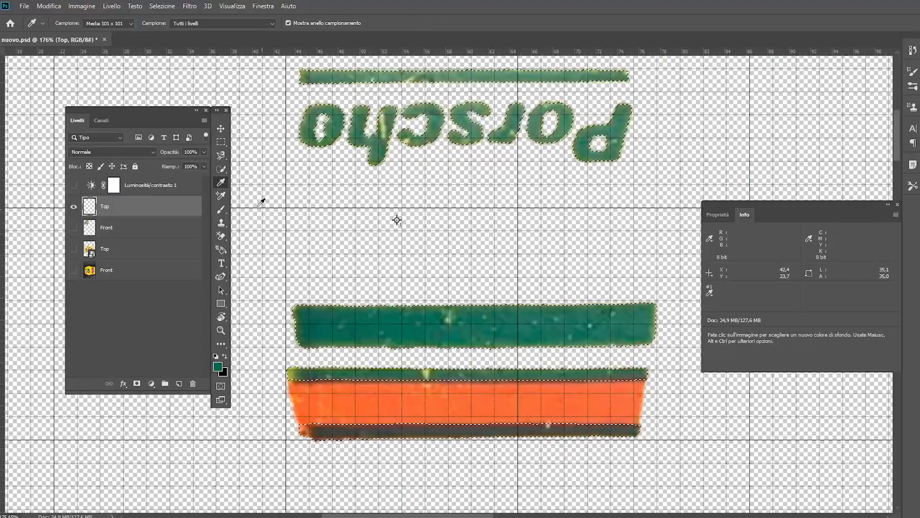
click(221, 209)
mouse_move(313, 319)
mouse_down()
mouse_move(363, 330)
mouse_move(625, 332)
mouse_up()
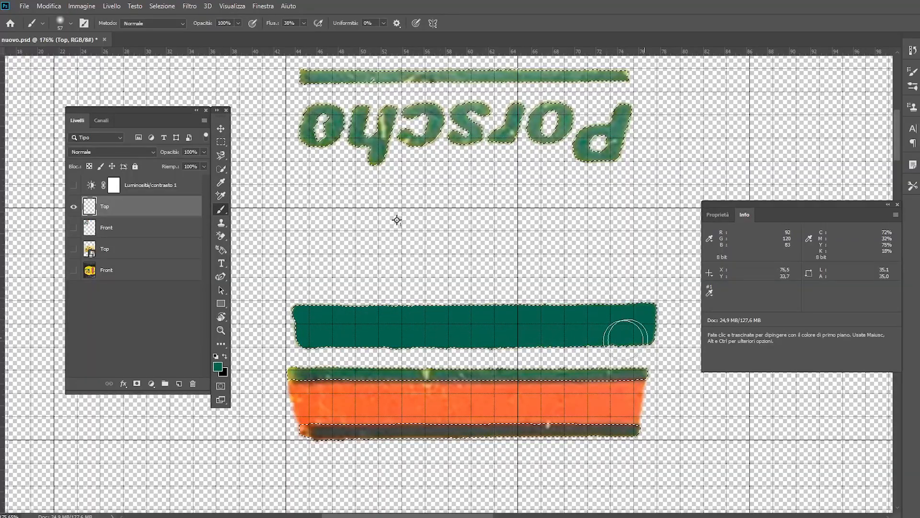
drag(647, 387, 649, 479)
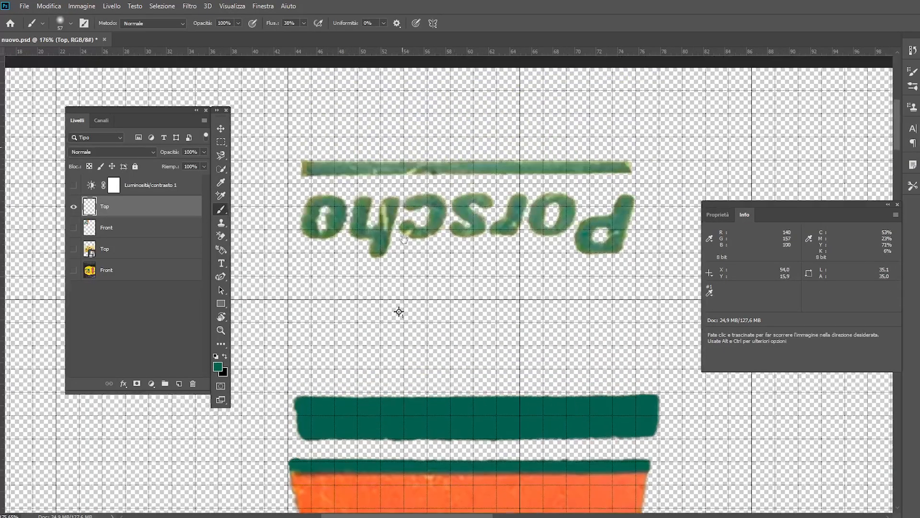
drag(353, 173, 372, 168)
drag(401, 206, 413, 223)
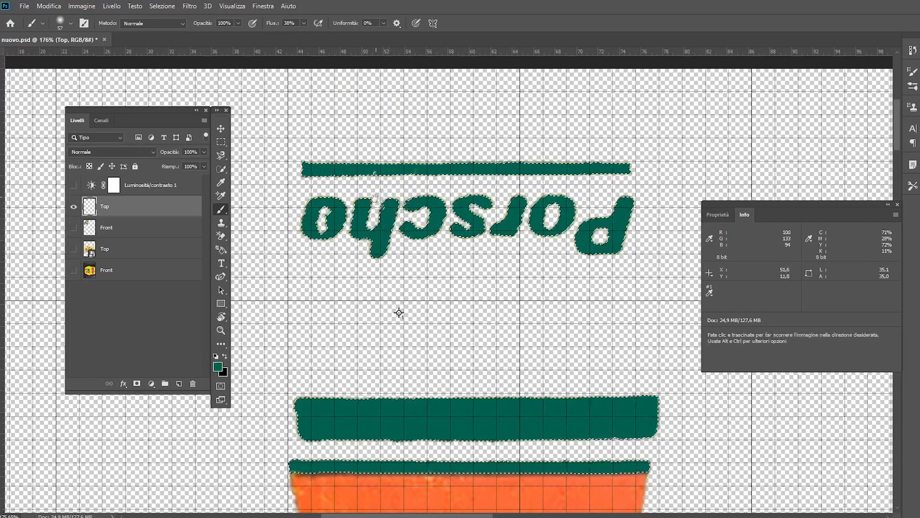
Step: Touch up the remaining uneven patches in the roof graphics' lettering and green stripes with the same dark green
scroll(370, 206, up, 5)
drag(349, 146, 436, 145)
drag(675, 255, 485, 267)
drag(485, 267, 547, 253)
scroll(639, 237, down, 6)
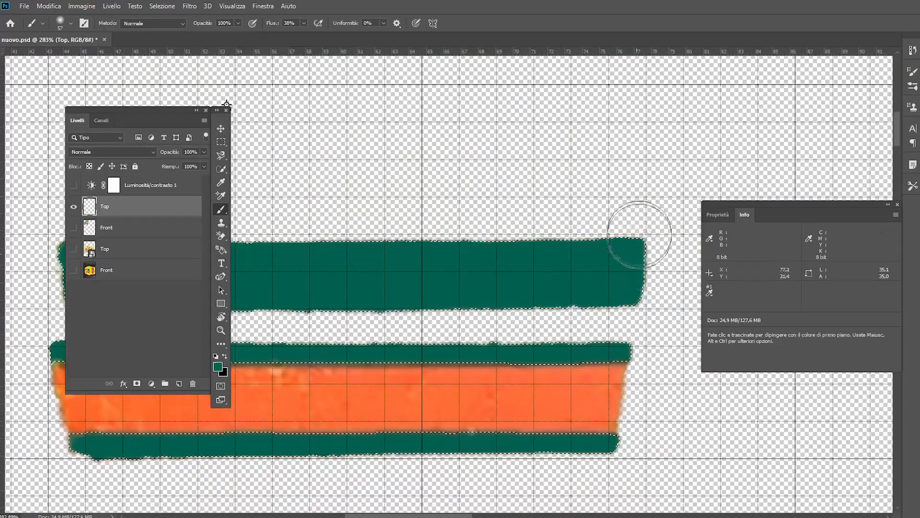
scroll(524, 304, up, 10)
scroll(392, 318, down, 4)
scroll(526, 339, down, 9)
Step: Brush dark green along the edges of the wide green roof stripe and the thin stripe below it, using the 57 px brush
right_click(362, 275)
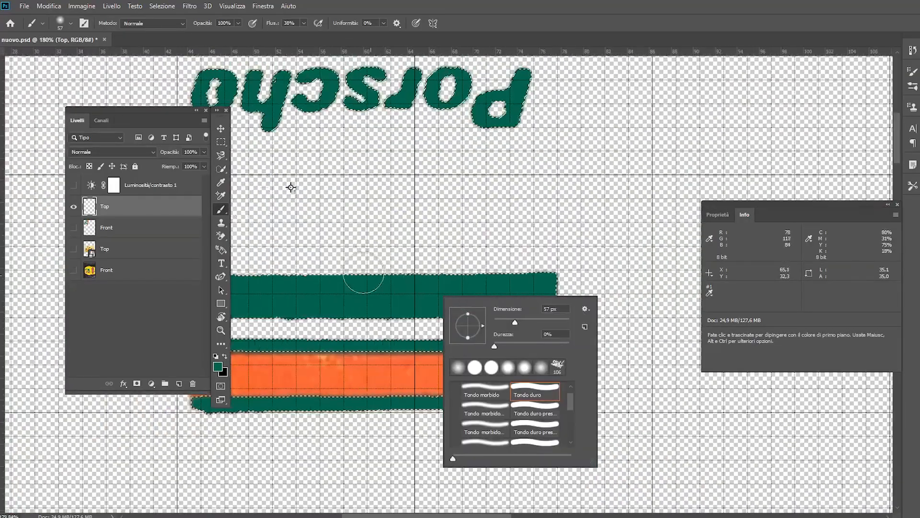
click(221, 250)
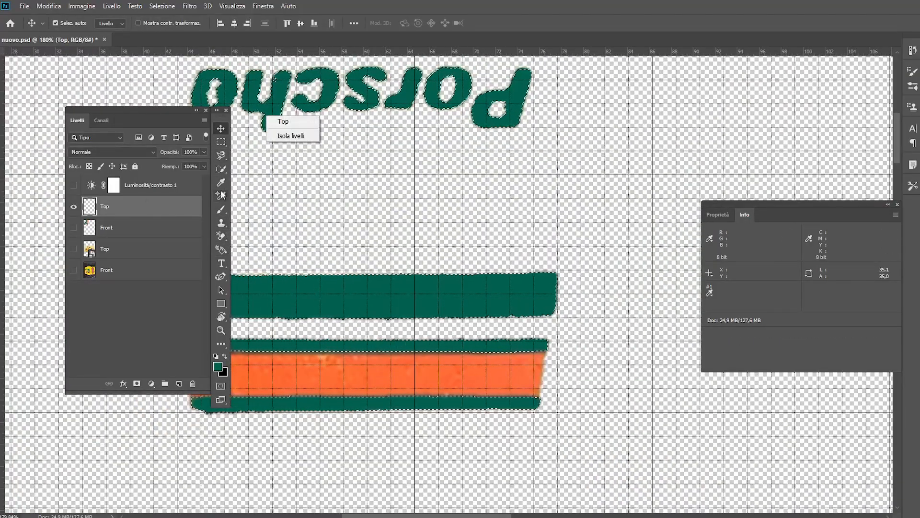
key(b)
scroll(389, 300, up, 7)
drag(268, 283, 747, 119)
drag(407, 120, 554, 113)
scroll(548, 107, left, 6)
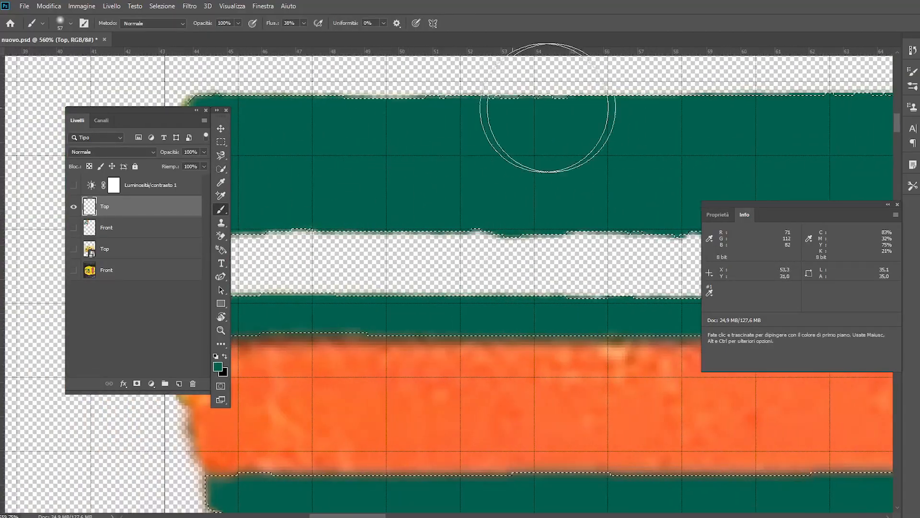
scroll(269, 127, right, 15)
scroll(269, 127, down, 2)
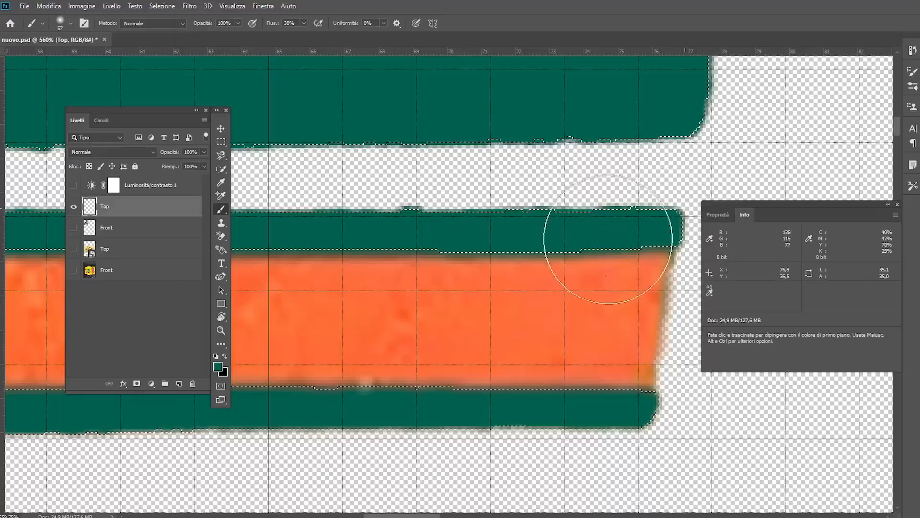
Step: Paint the selected orange band between the thin green stripes of the Top layer with solid orange
drag(333, 404, 474, 368)
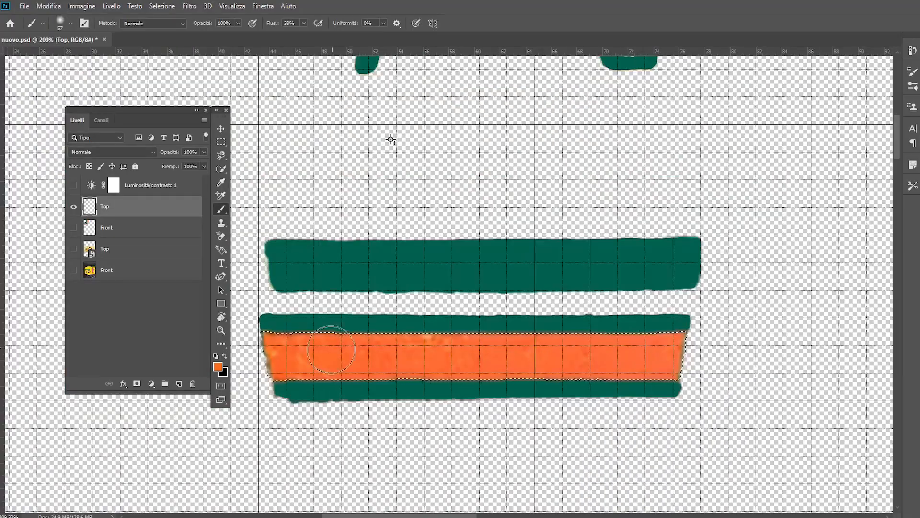
scroll(332, 333, up, 6)
drag(302, 310, 632, 321)
scroll(319, 386, up, 4)
drag(694, 307, 530, 317)
mouse_move(530, 316)
mouse_down()
mouse_move(749, 337)
mouse_move(504, 314)
mouse_up()
drag(814, 307, 341, 310)
drag(671, 331, 477, 326)
drag(801, 341, 590, 331)
scroll(579, 329, down, 8)
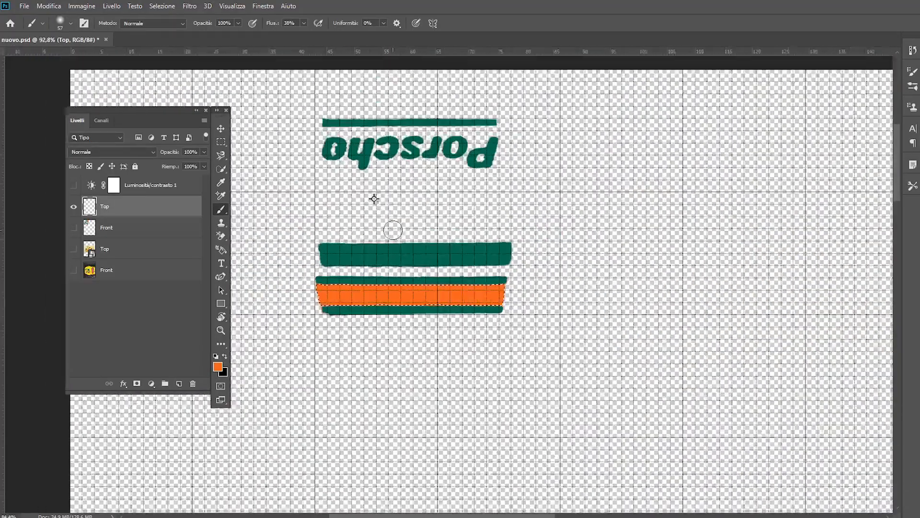
scroll(372, 199, up, 1)
key(ctrl+shift+s)
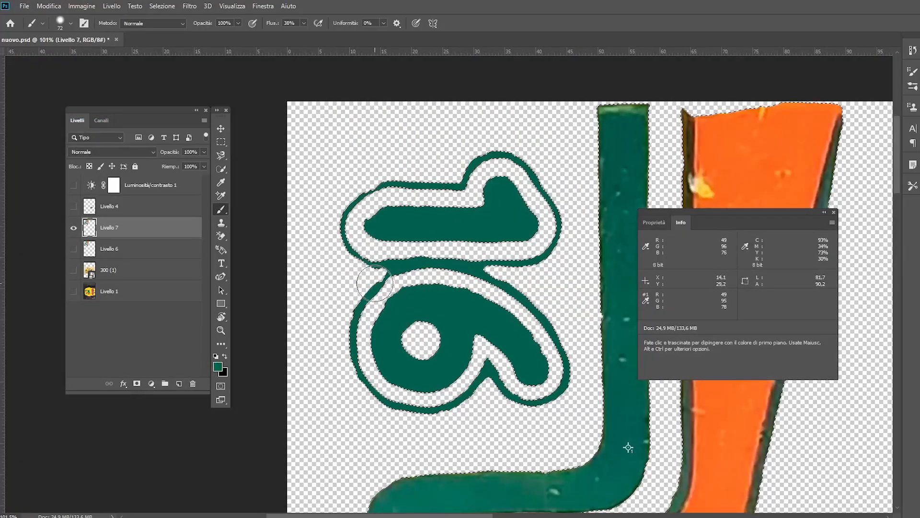
Step: Paint the thick green stripe and the turbo lettering on Livello 7 solid dark green with the 72 px brush
scroll(390, 298, down, 3)
mouse_move(456, 301)
mouse_down()
mouse_move(612, 271)
mouse_move(594, 152)
mouse_move(478, 355)
mouse_up()
drag(498, 265, 495, 167)
drag(492, 383, 506, 98)
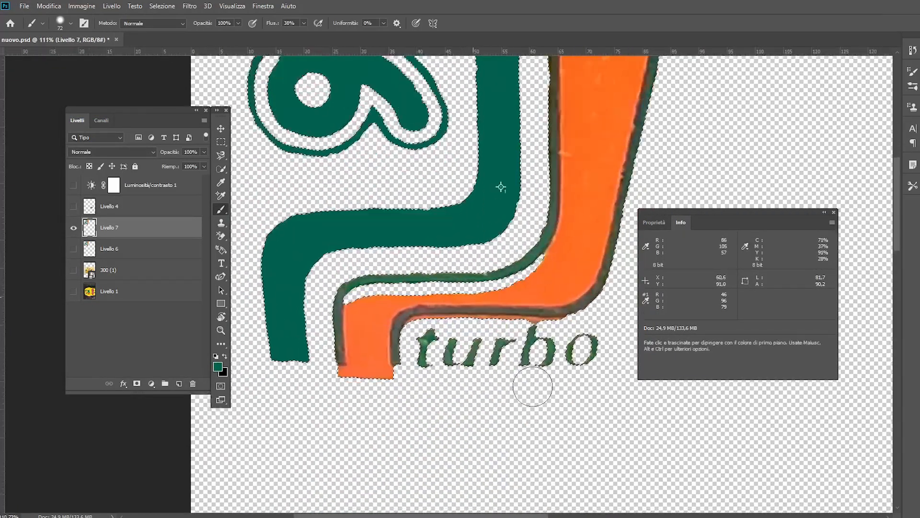
scroll(532, 385, up, 1)
drag(388, 346, 602, 335)
scroll(556, 335, up, 1)
Step: Refine the selection along the orange stripe's outer dark green edge using the Quick Selection tool with a 13 px brush
scroll(530, 326, down, 4)
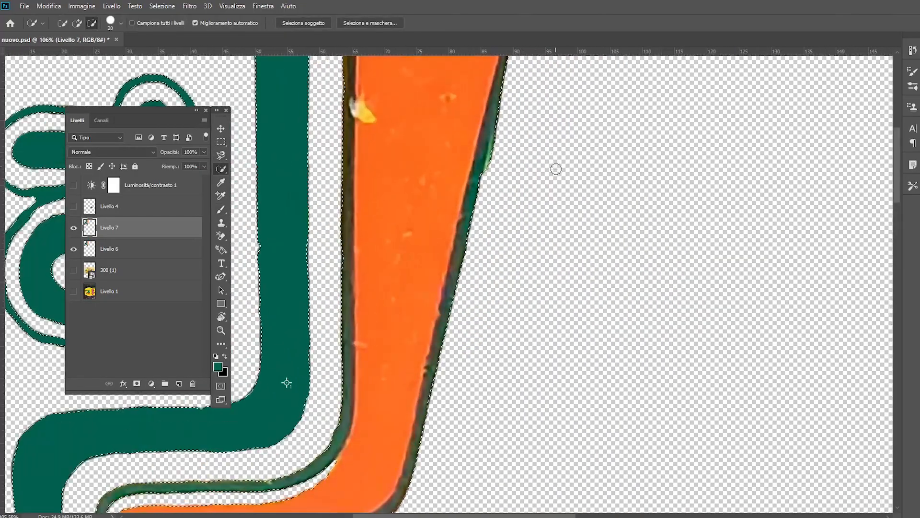
scroll(555, 164, up, 3)
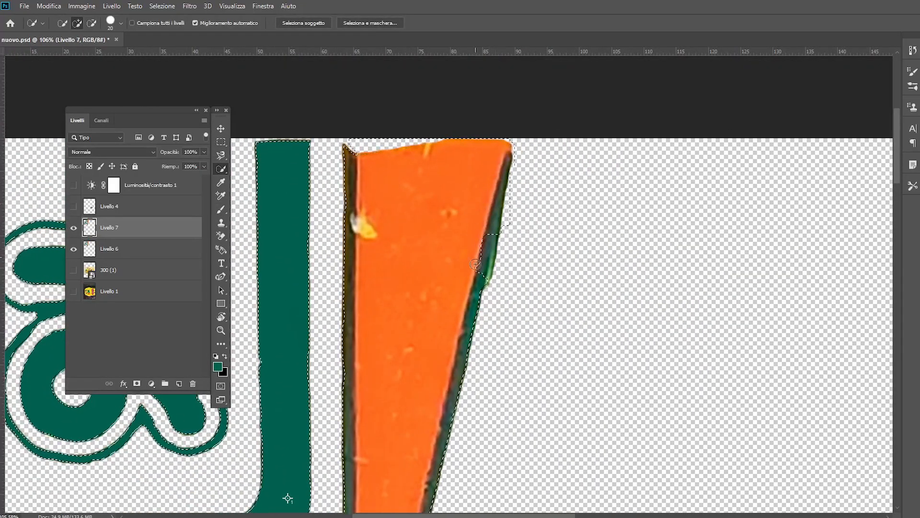
click(115, 22)
drag(74, 53, 71, 54)
click(489, 287)
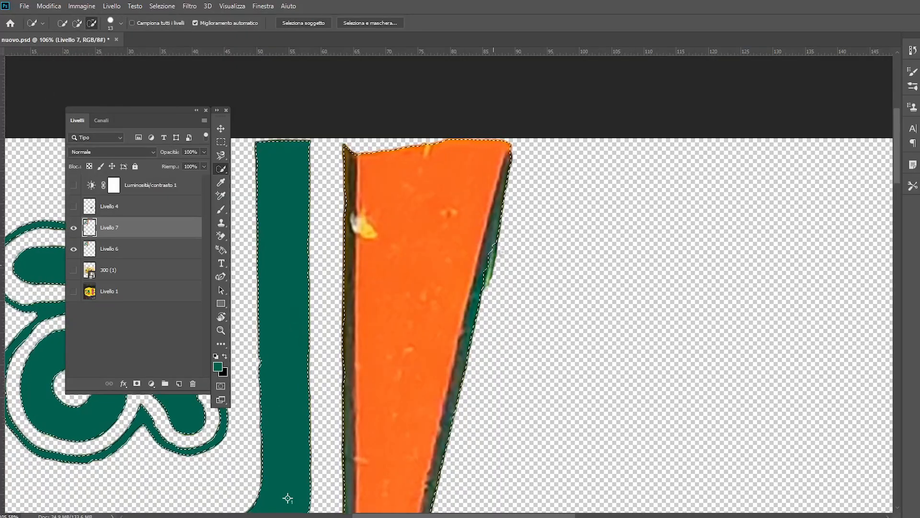
scroll(490, 290, down, 3)
scroll(489, 290, down, 2)
Step: Reduce the selection on Livello 7 to the thin dark green outlines bordering the orange stripe
click(162, 5)
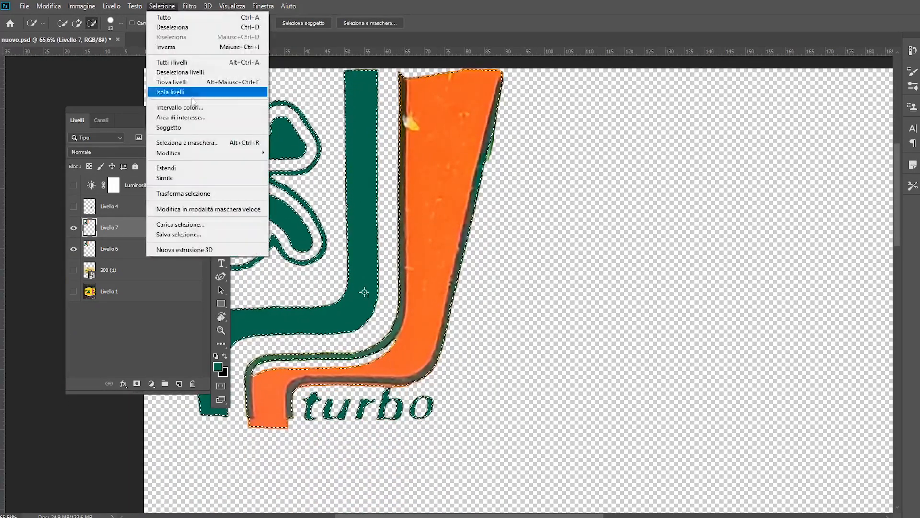
click(198, 222)
click(690, 199)
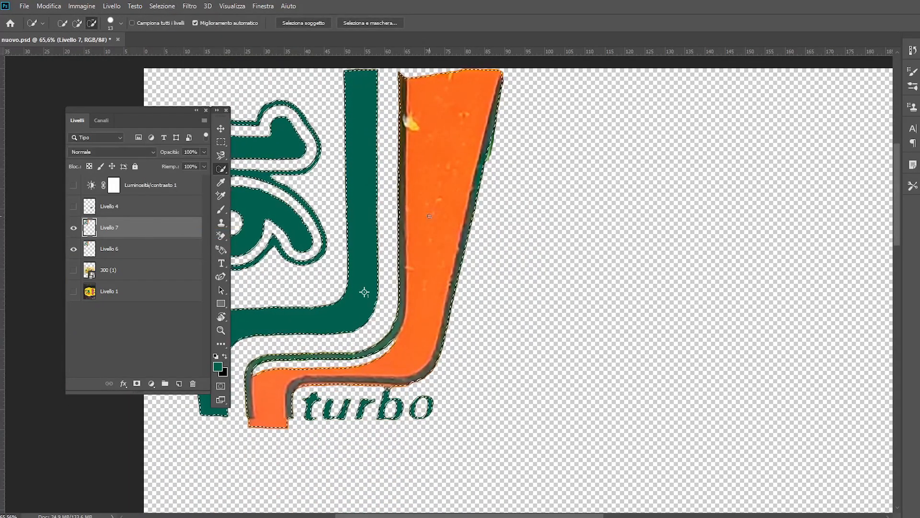
scroll(384, 171, up, 5)
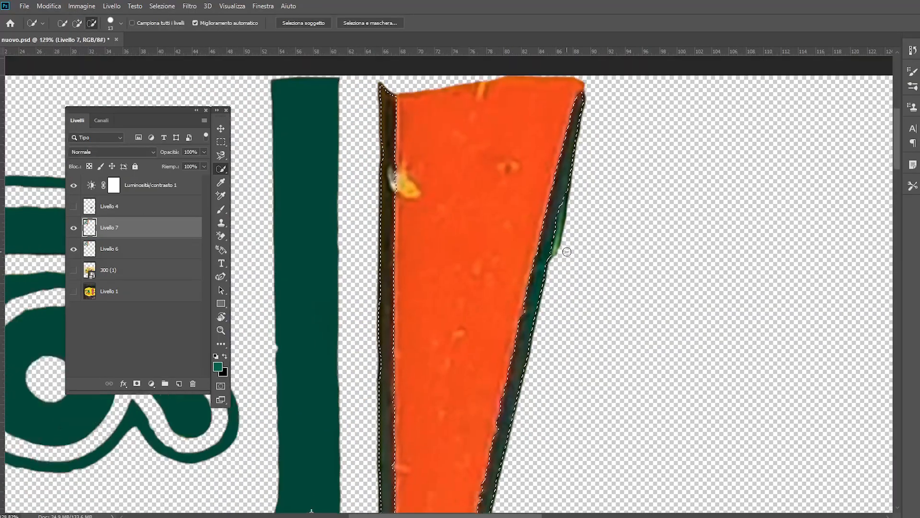
scroll(566, 252, down, 9)
scroll(490, 292, up, 6)
Step: Save the selection of the thin green outlines as a new channel in nuovo.psd
click(162, 6)
click(198, 233)
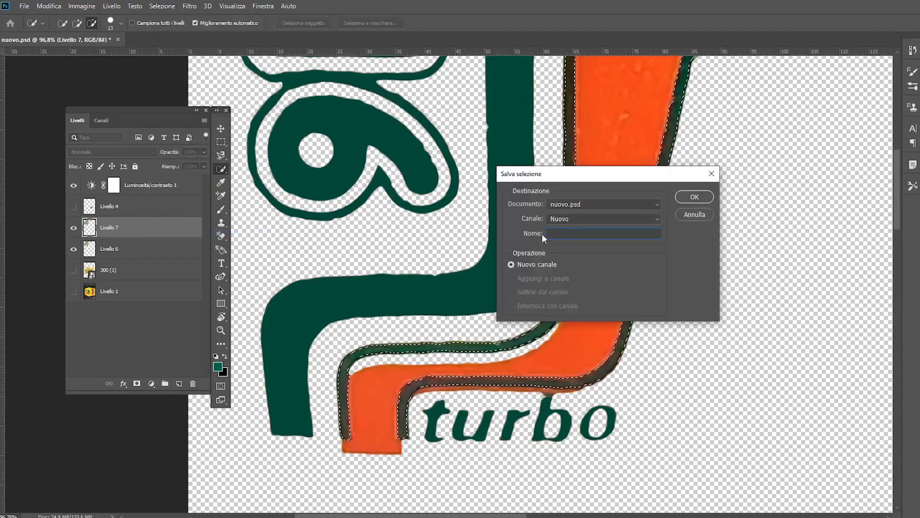
click(618, 219)
click(618, 218)
key(Return)
scroll(530, 253, down, 1)
scroll(561, 160, up, 4)
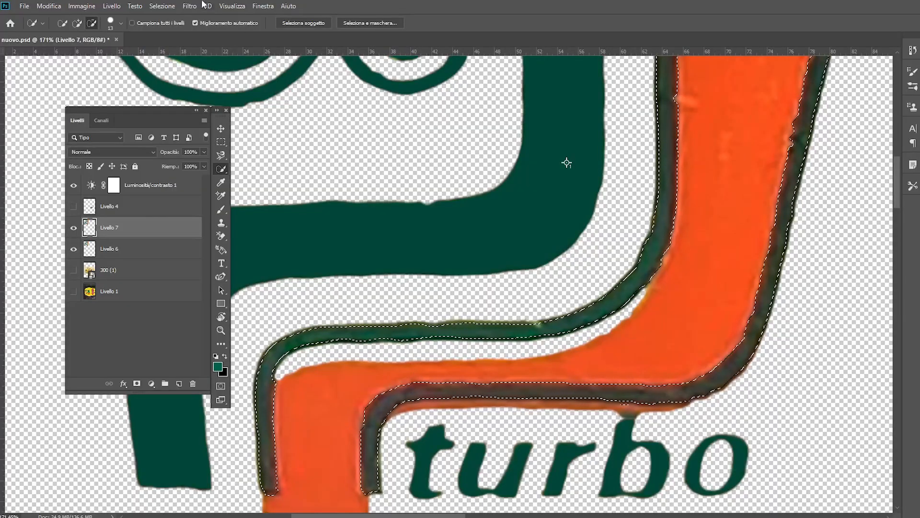
click(162, 6)
click(197, 232)
key(Return)
Step: Paint the selected outline between the orange stripe and the turbo lettering, up its slanted outer edge, solid dark green
scroll(547, 211, down, 3)
key(b)
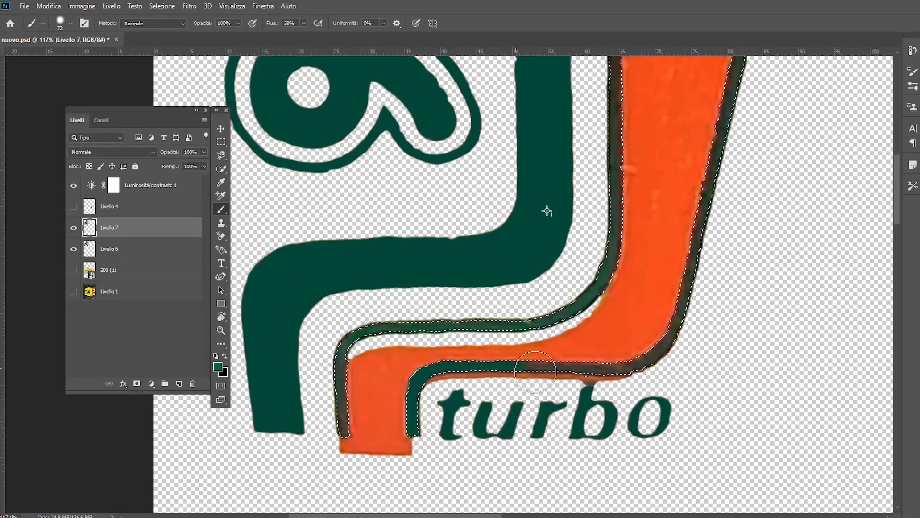
drag(723, 129, 608, 316)
drag(608, 317, 664, 96)
drag(663, 96, 613, 240)
drag(536, 412, 666, 127)
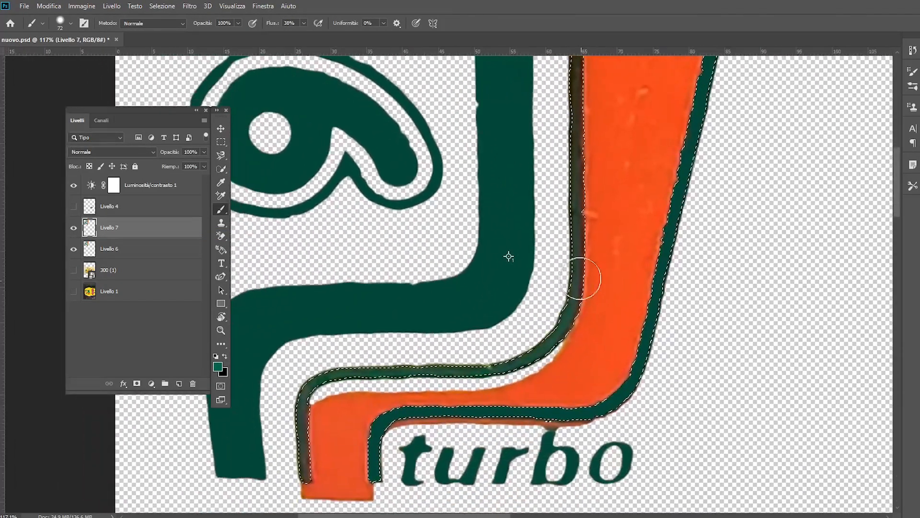
Step: Paint the selected outline on the orange stripe's inner side, facing the thick green stripe, solid dark green and clear the selection
scroll(538, 400, up, 4)
scroll(552, 382, down, 3)
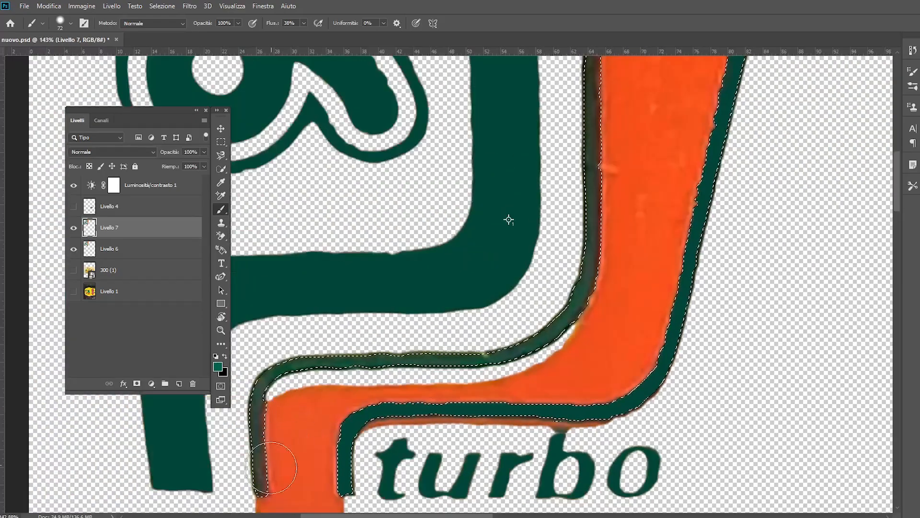
mouse_move(264, 462)
mouse_down()
mouse_move(265, 423)
mouse_move(408, 362)
mouse_move(593, 254)
mouse_move(600, 102)
mouse_move(532, 266)
mouse_up()
drag(533, 267, 527, 87)
mouse_move(527, 88)
mouse_down()
mouse_move(517, 185)
mouse_move(492, 283)
mouse_up()
drag(493, 269, 493, 120)
mouse_move(504, 350)
mouse_down()
mouse_move(506, 324)
mouse_move(562, 253)
mouse_up()
scroll(532, 291, down, 5)
scroll(533, 192, up, 4)
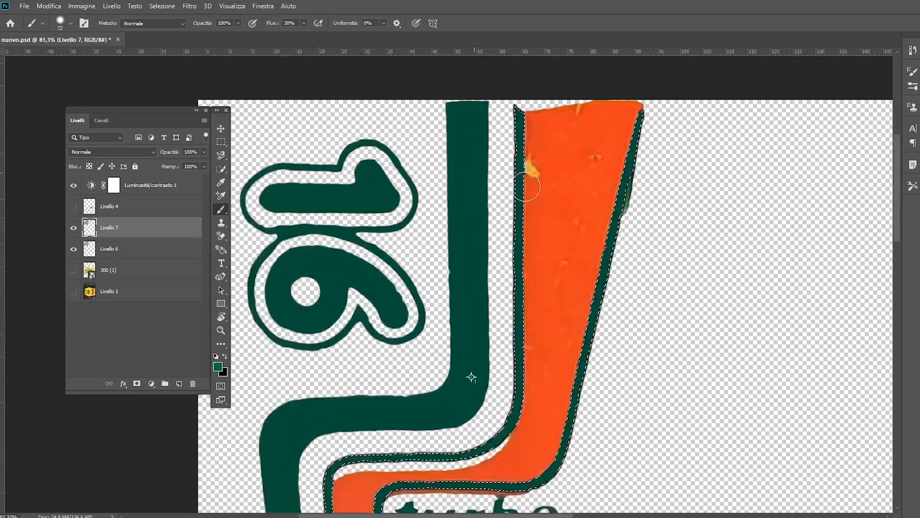
scroll(551, 223, down, 3)
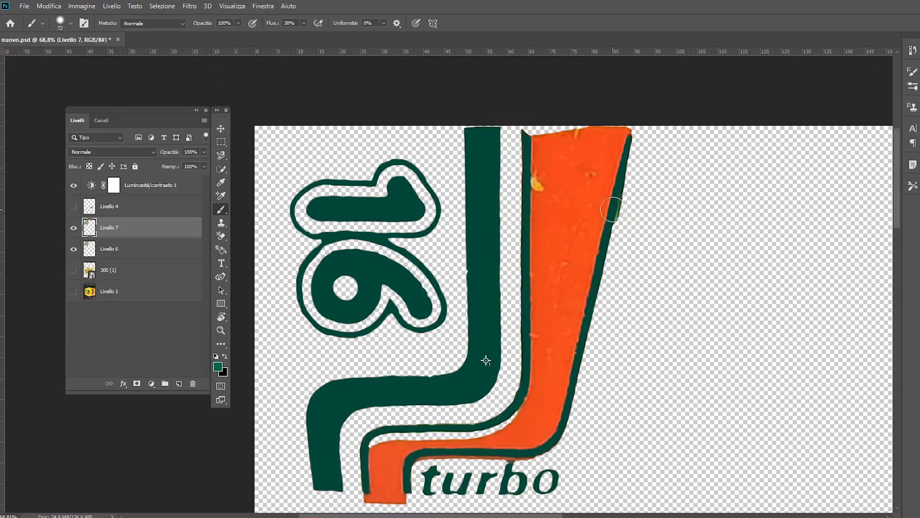
Step: Select the wide orange stripe on Livello 7, sample its orange and paint the stripe solid with the 72 px brush
click(221, 169)
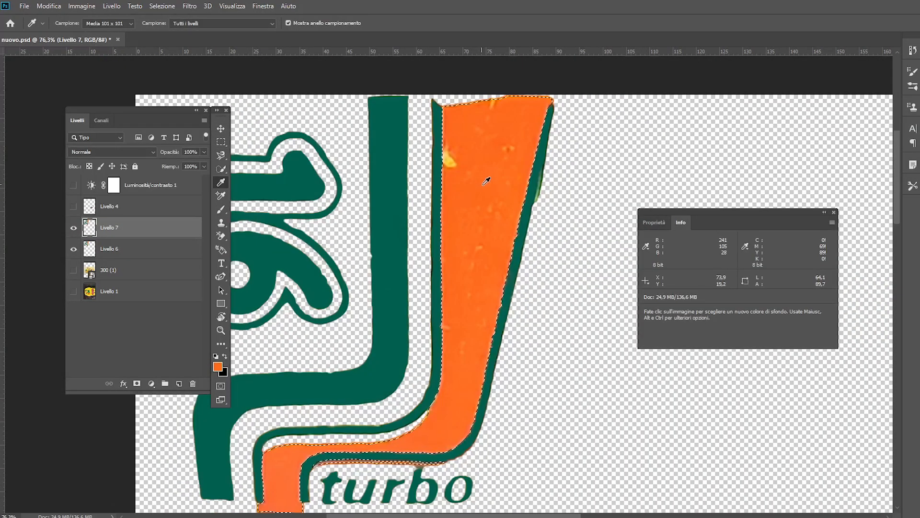
right_click(484, 181)
click(513, 237)
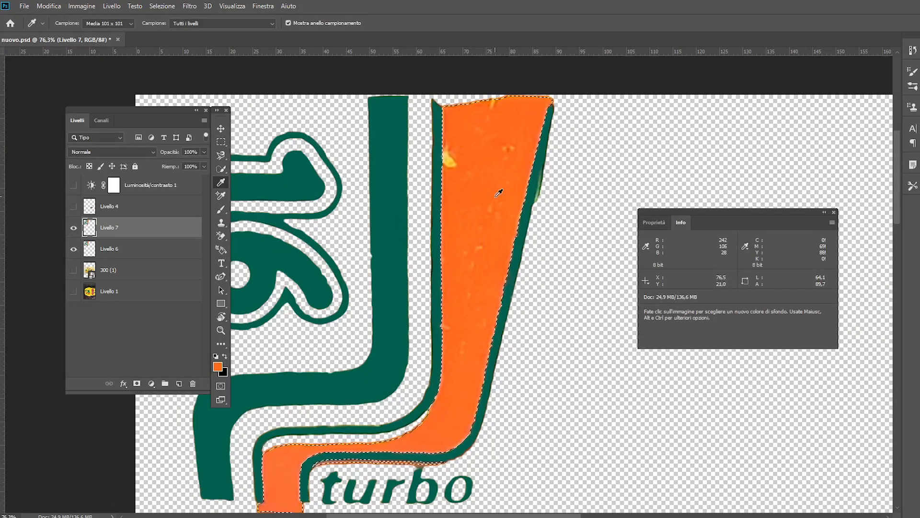
right_click(221, 208)
click(253, 212)
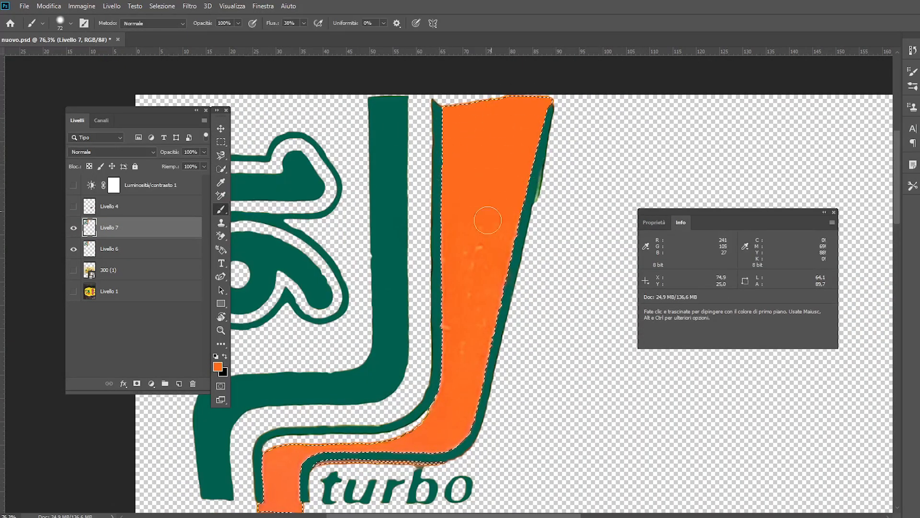
drag(383, 451, 494, 322)
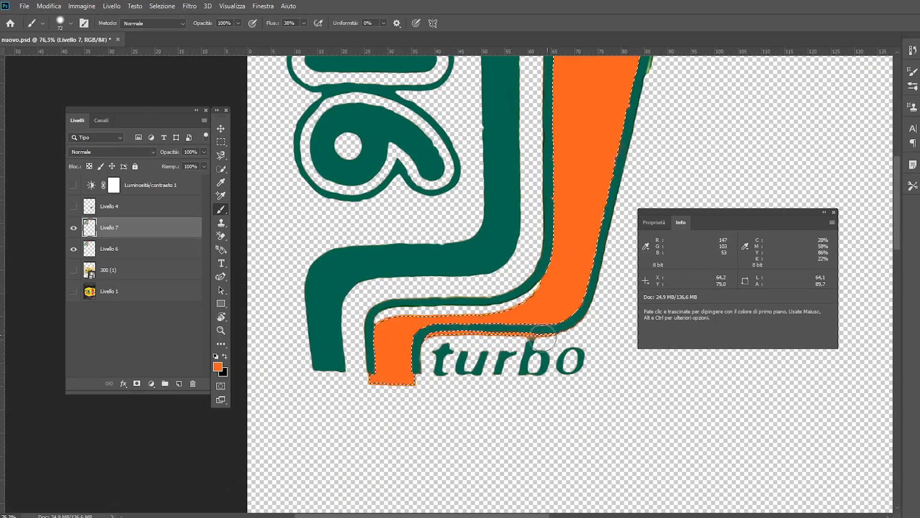
scroll(546, 287, down, 4)
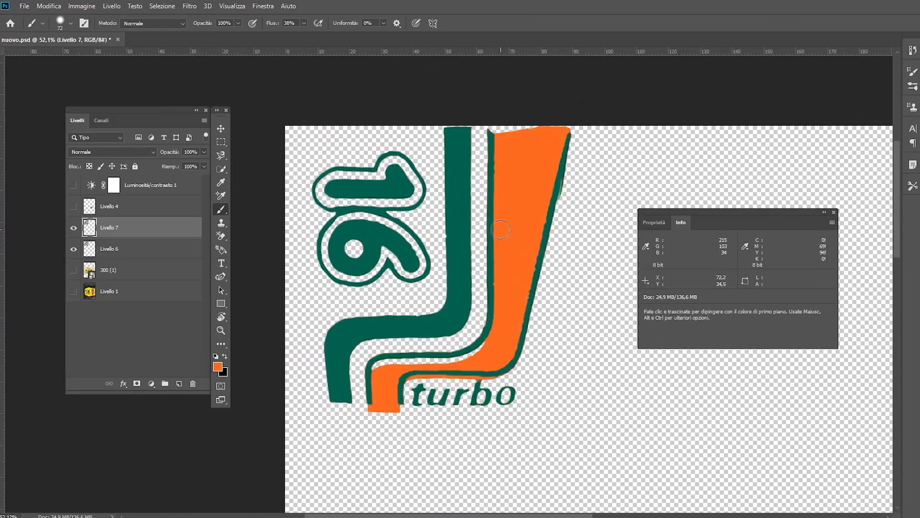
Step: Clear the selection and hide Livello 6 so that only the repainted Livello 7 is shown
key(ctrl+d)
key(v)
drag(462, 193, 447, 186)
key(ctrl+z)
click(73, 249)
drag(459, 248, 442, 267)
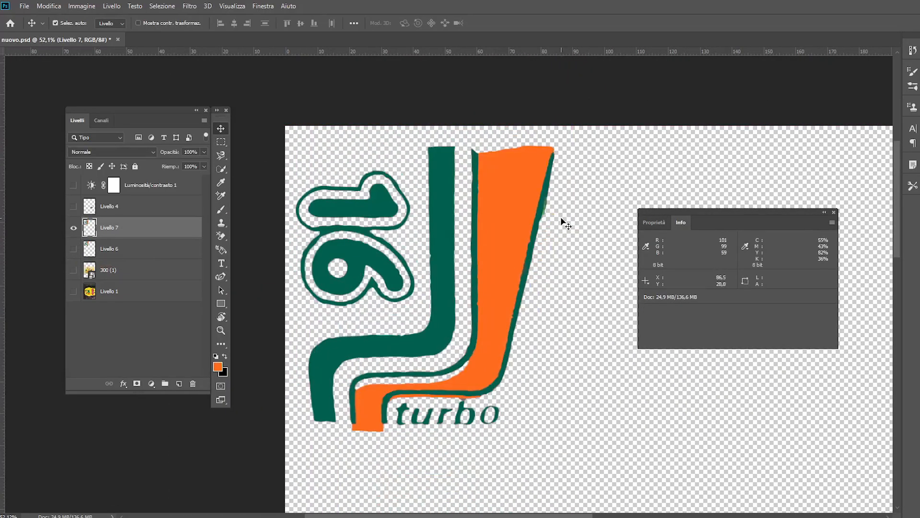
scroll(553, 226, up, 3)
scroll(543, 197, up, 5)
scroll(556, 206, down, 6)
click(162, 6)
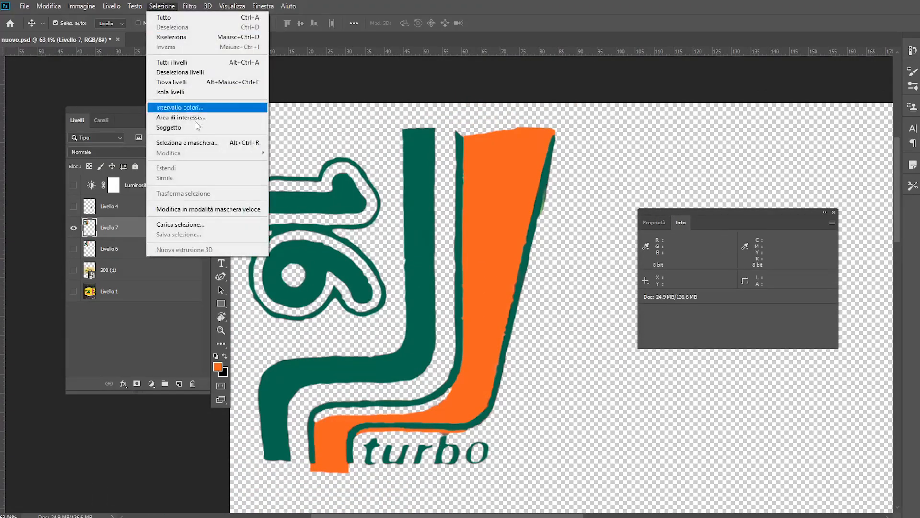
click(185, 224)
click(472, 163)
click(454, 209)
click(575, 141)
key(ctrl+z)
key(ctrl+z)
Step: Load channel 2 of nuovo.psd as a new selection on Livello 7
click(167, 7)
click(184, 224)
click(472, 163)
click(454, 209)
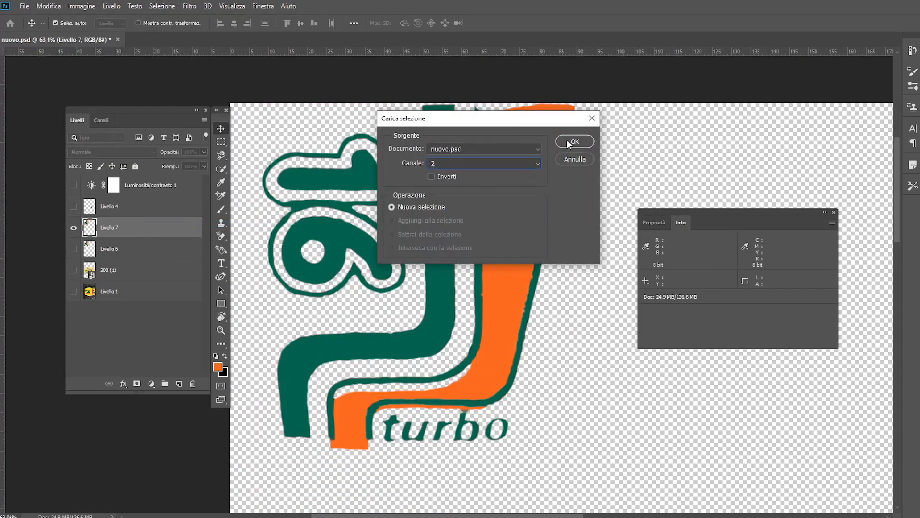
click(570, 142)
Step: Check the loaded selection's edges around the stripes and turbo lettering, and copy the selected graphics to a new layer
scroll(478, 412, up, 10)
click(221, 169)
scroll(449, 405, up, 3)
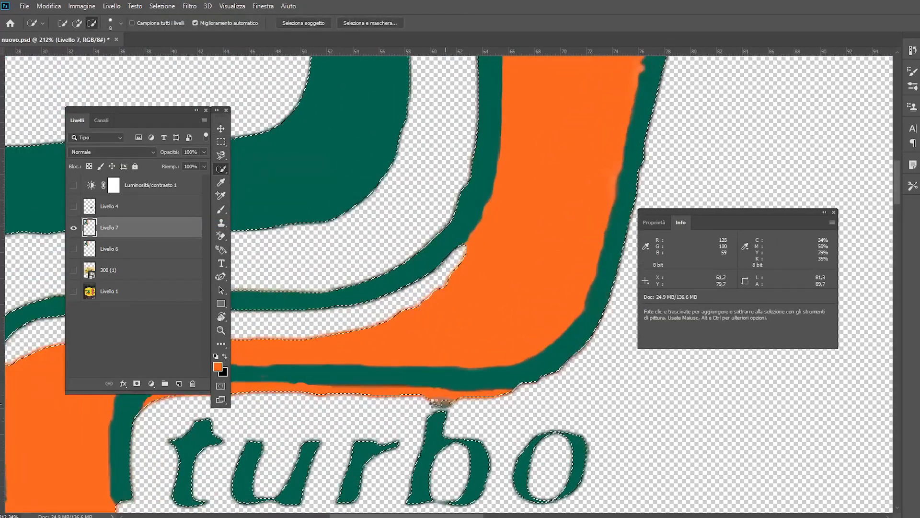
scroll(450, 388, down, 13)
scroll(537, 185, up, 8)
scroll(518, 204, down, 8)
scroll(465, 286, up, 2)
key(v)
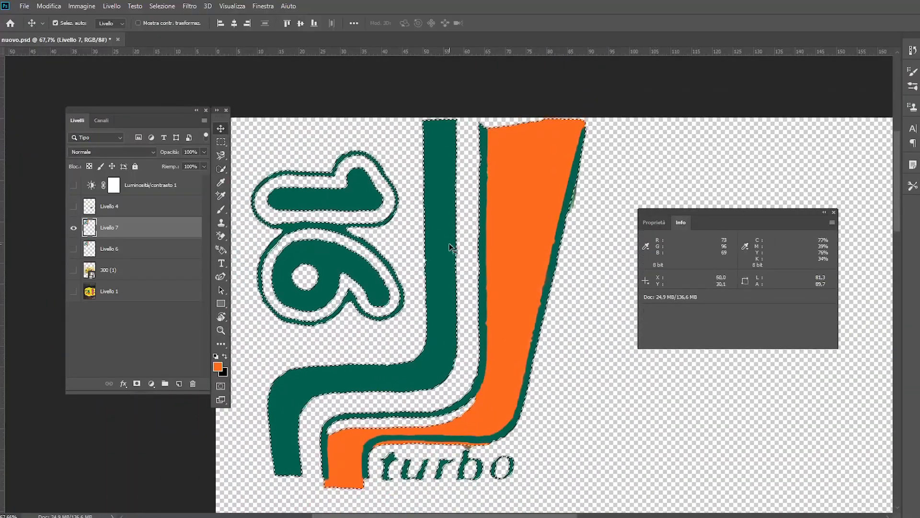
key(ctrl+j)
drag(556, 282, 511, 409)
click(529, 189)
key(Delete)
key(ctrl+z)
key(ctrl+z)
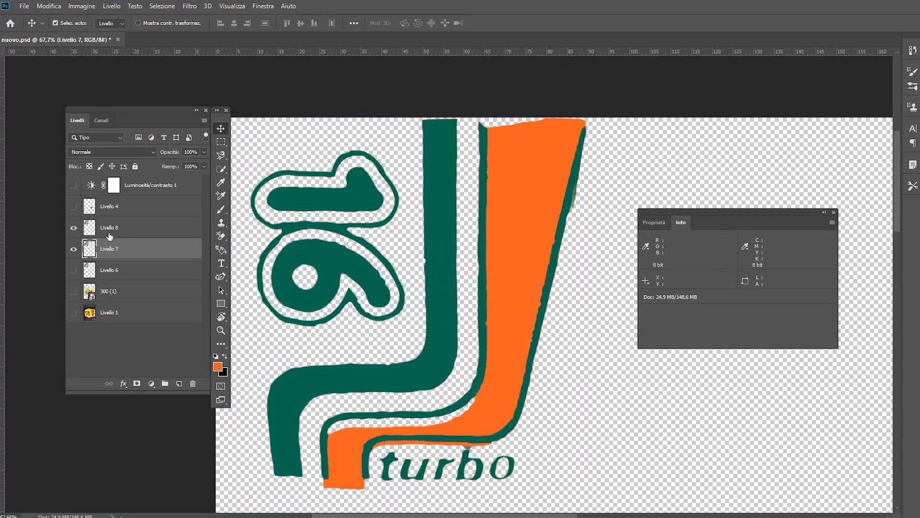
Step: Toggle the visibility of Livello 8 to compare the copied graphics with Livello 7
click(74, 229)
click(74, 229)
click(74, 229)
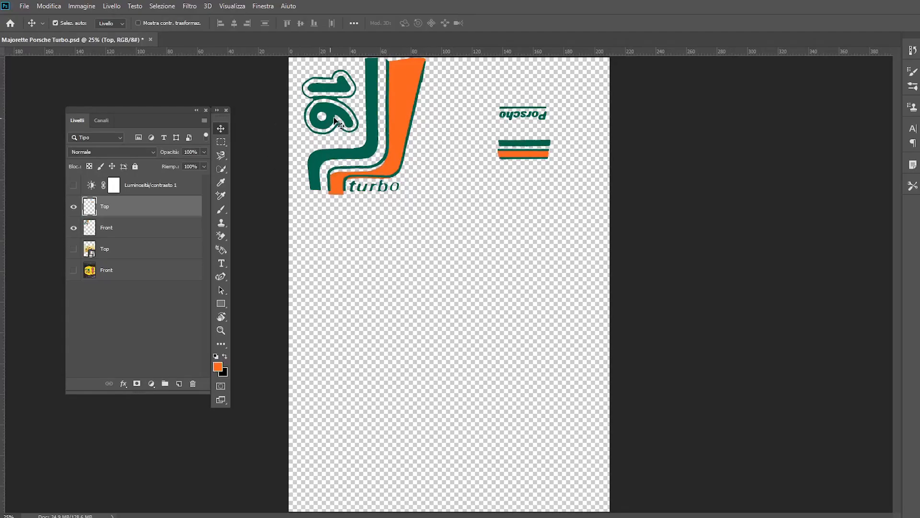
Step: In Majorette Porsche Turbo.psd, move the Front artwork inward from the page's upper-left corner and the Top artwork about 14 mm down
drag(396, 119, 424, 136)
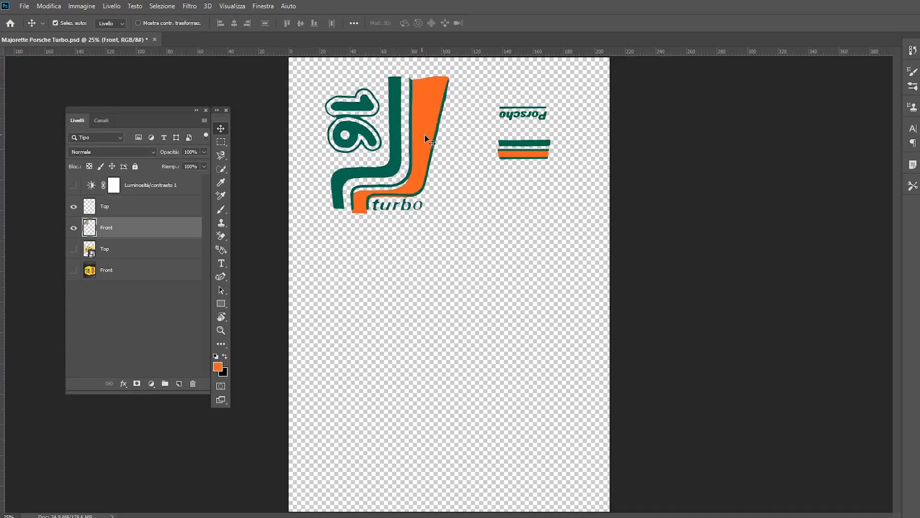
drag(531, 148, 532, 168)
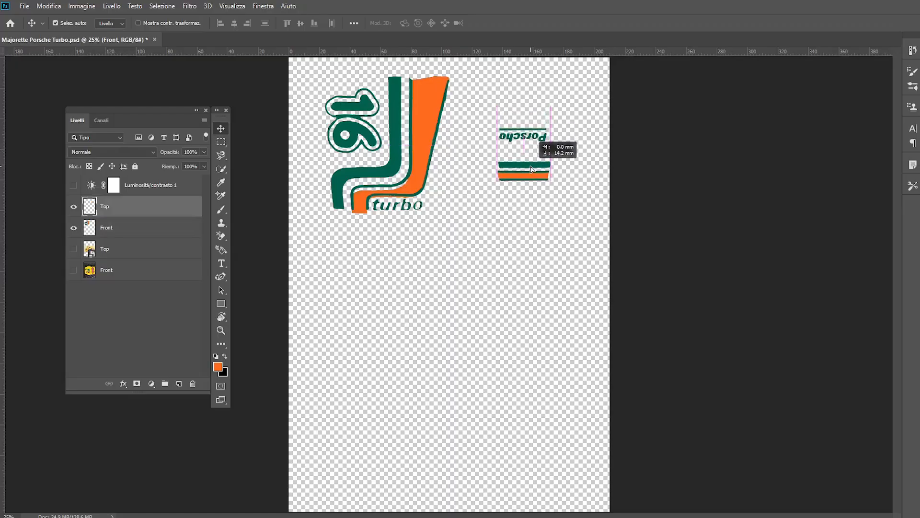
scroll(524, 171, up, 1)
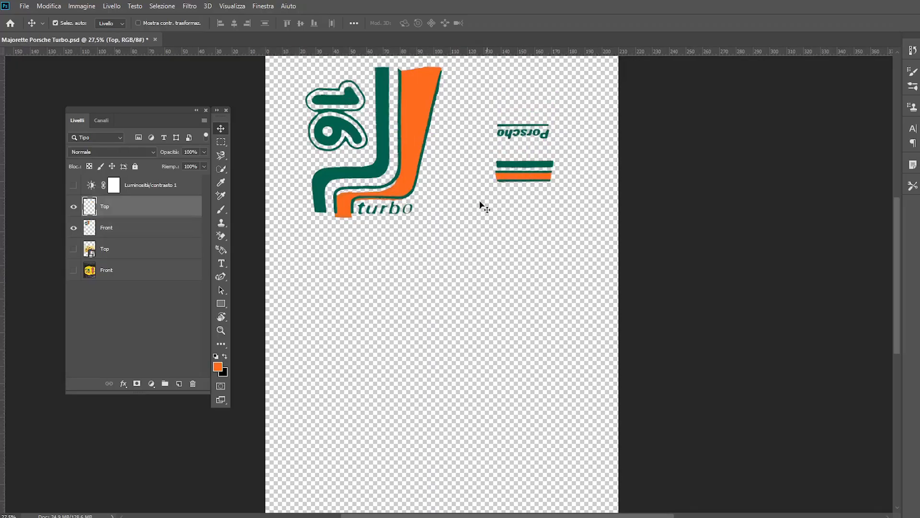